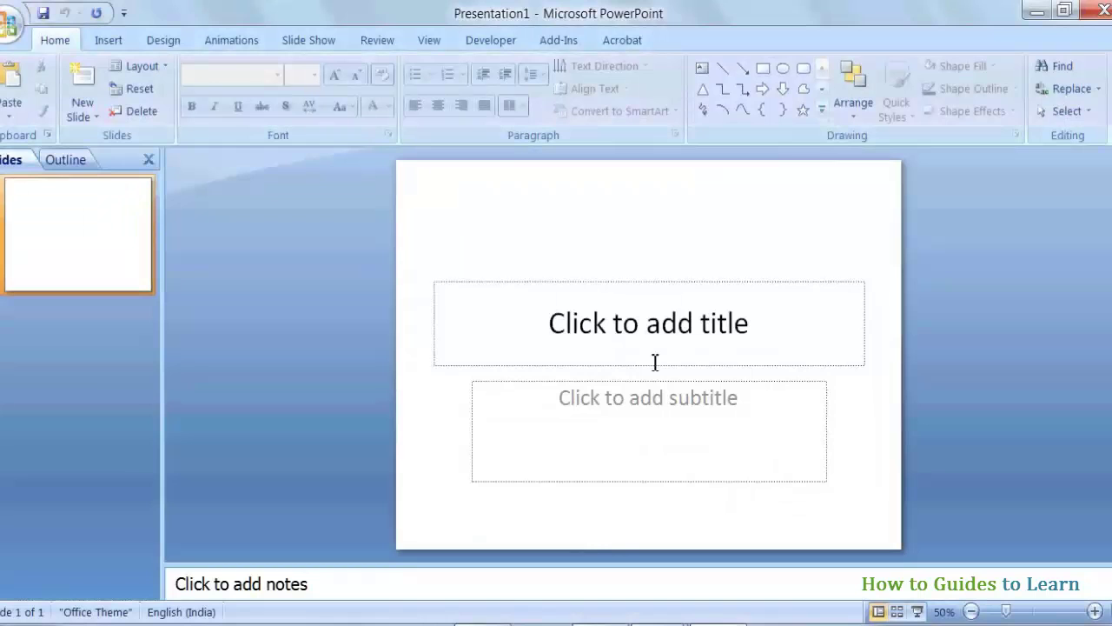
From PowerPoint Options > Add-Ins, open the manager with Manage set to PowerPoint Add-ins.
click(7, 26)
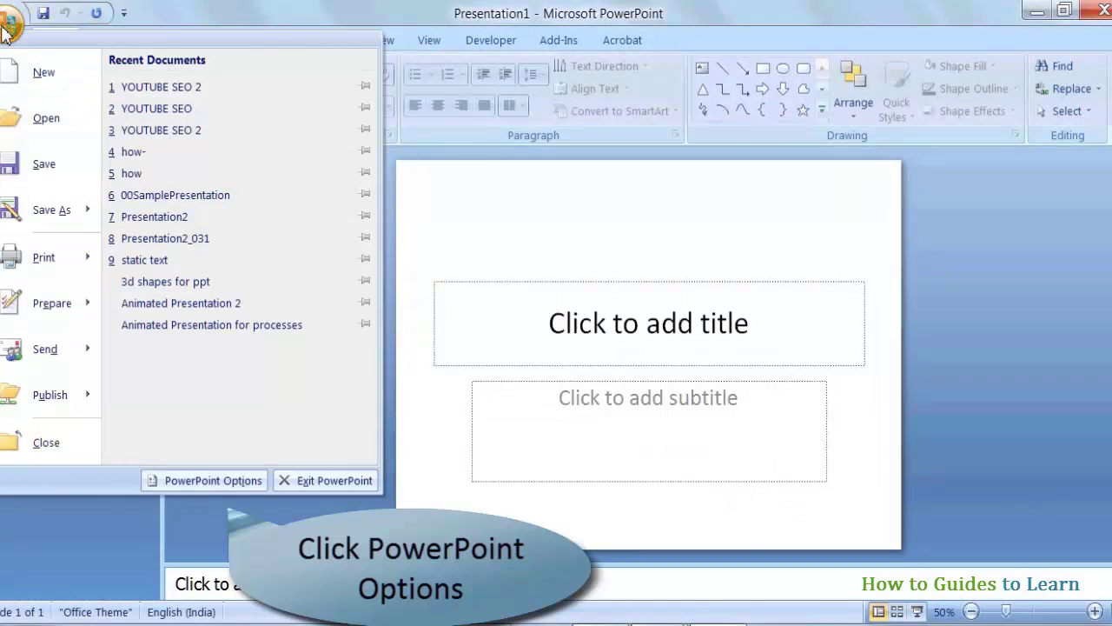
click(189, 483)
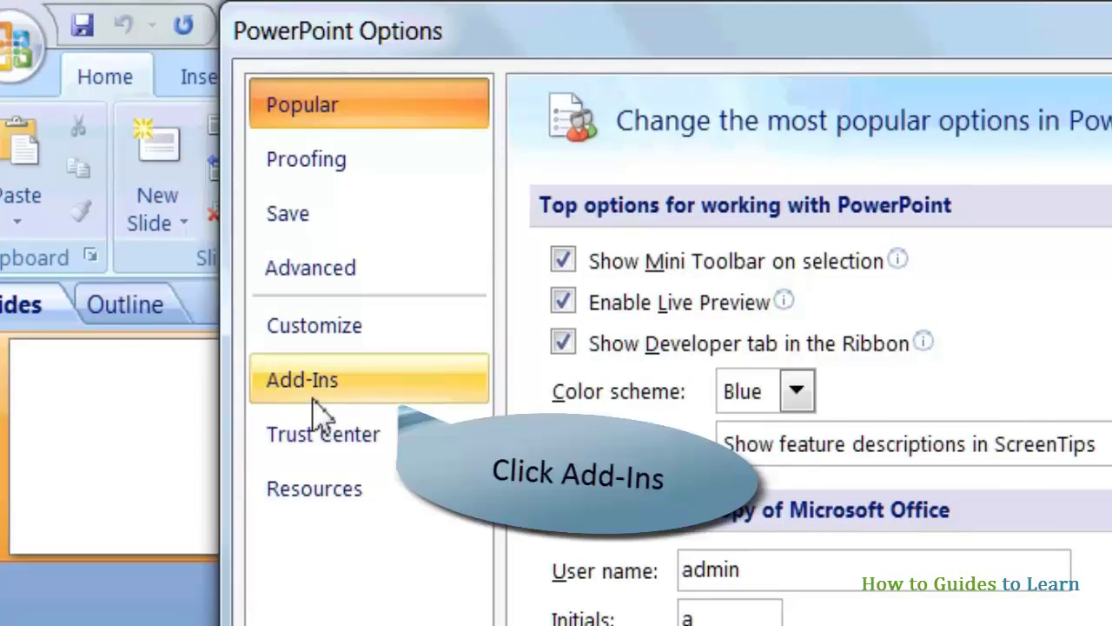
click(311, 389)
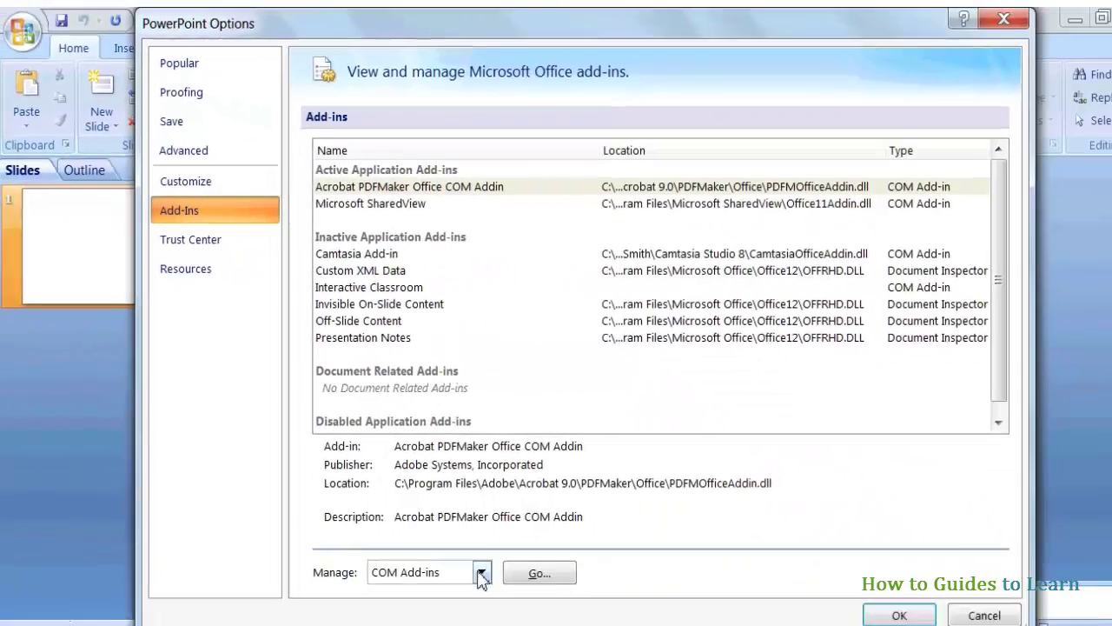
click(483, 575)
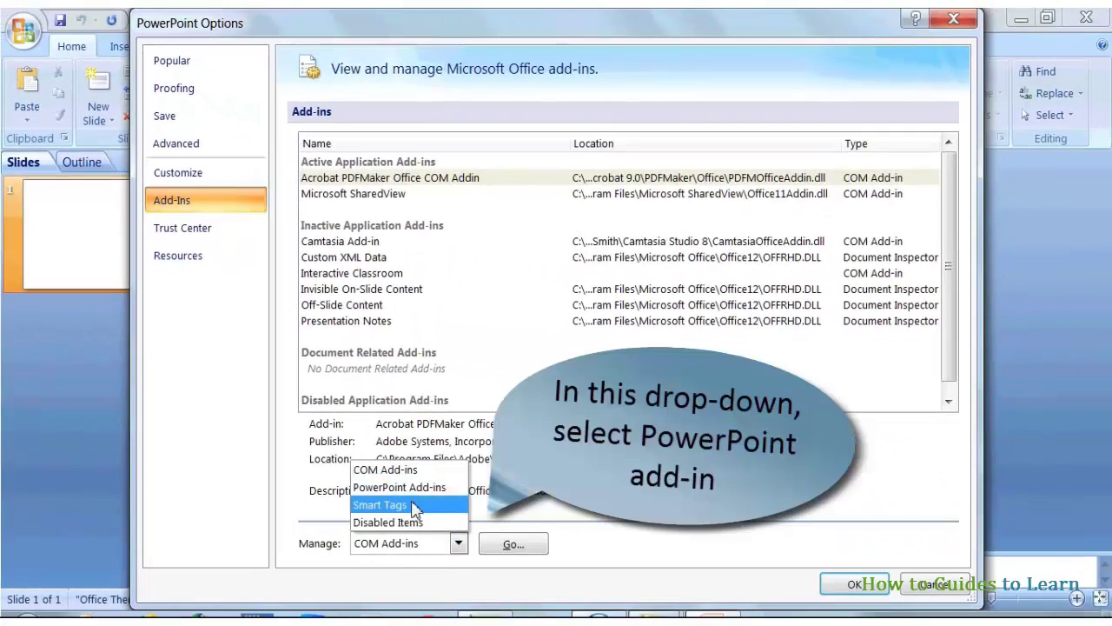
click(404, 489)
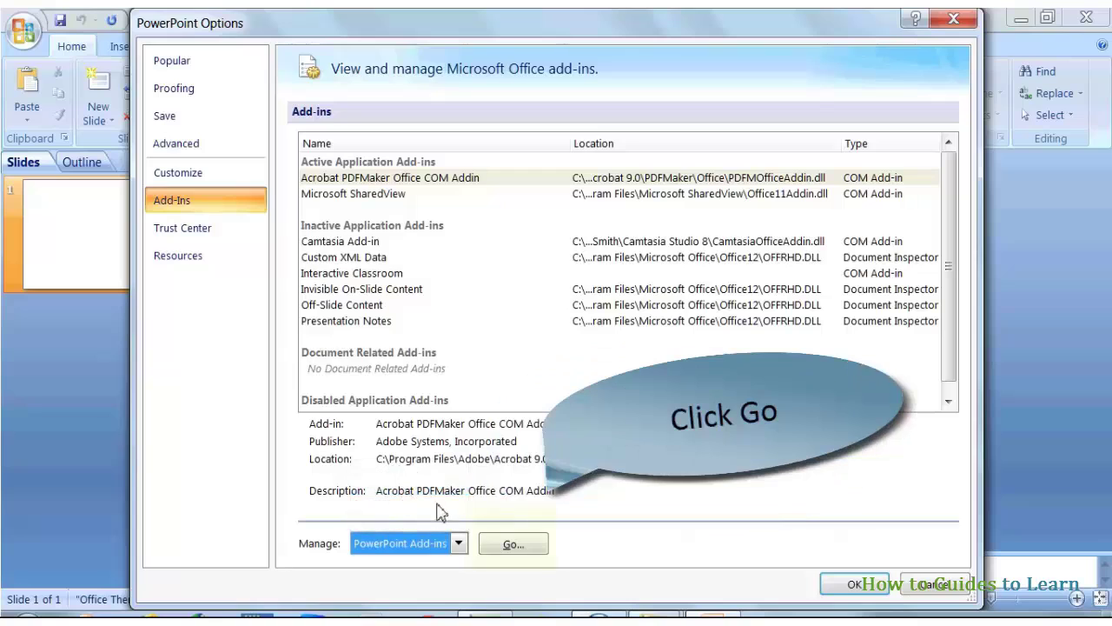
click(511, 546)
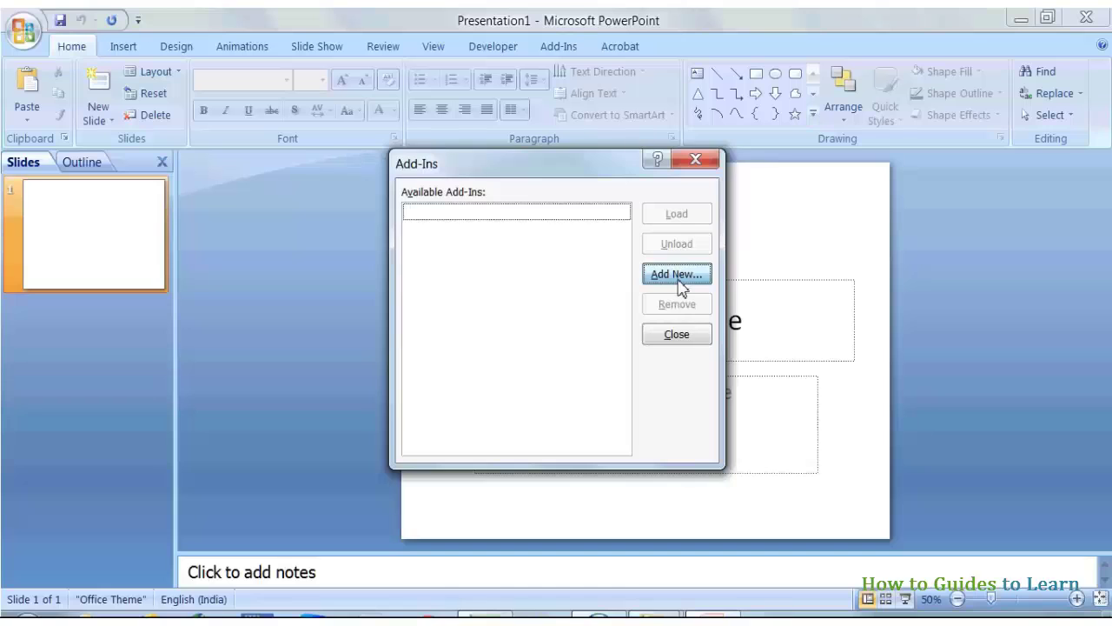
Browse for a new add-in and open the Downloads\YouTubeVideo2k7 folder.
click(679, 283)
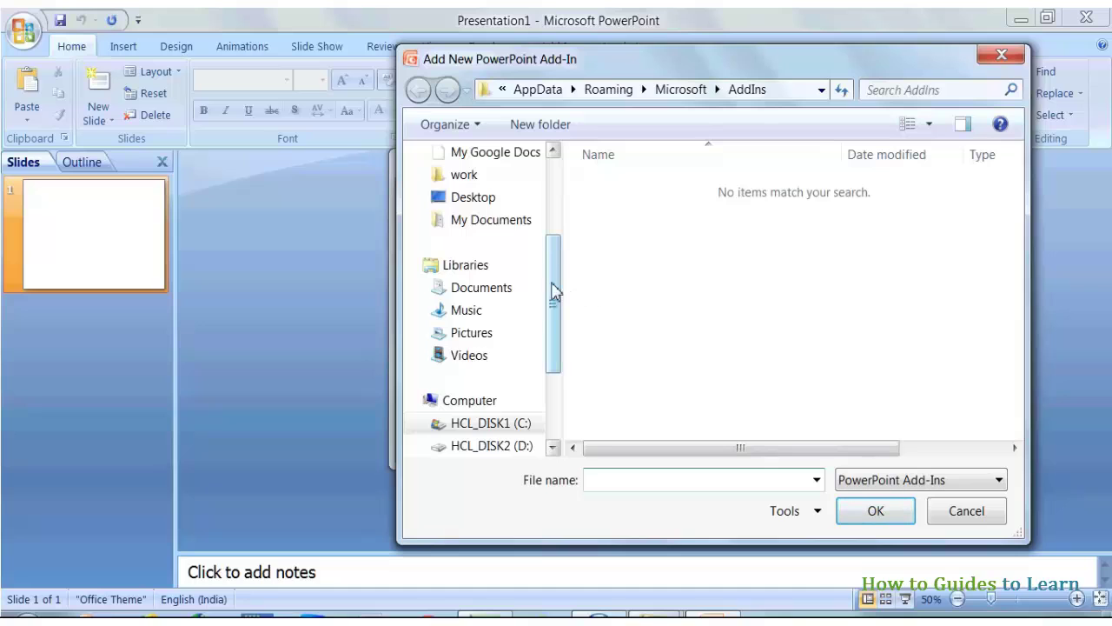
drag(550, 293, 552, 233)
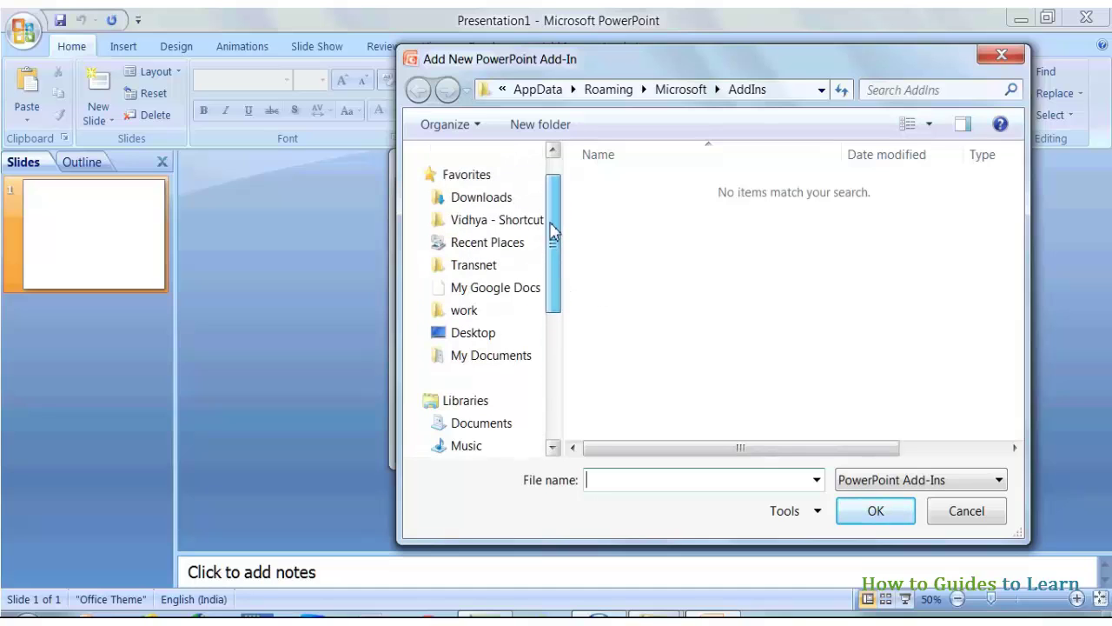
click(494, 200)
double_click(734, 259)
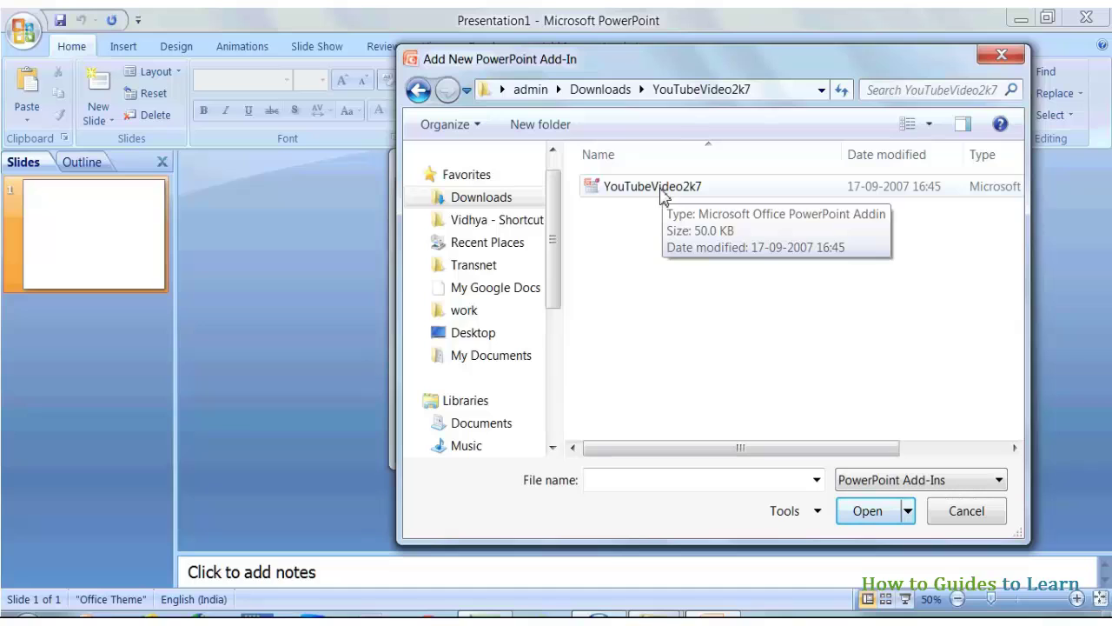
Check the YouTubeVideo2k7 file's properties, then load it as an add-in.
click(663, 192)
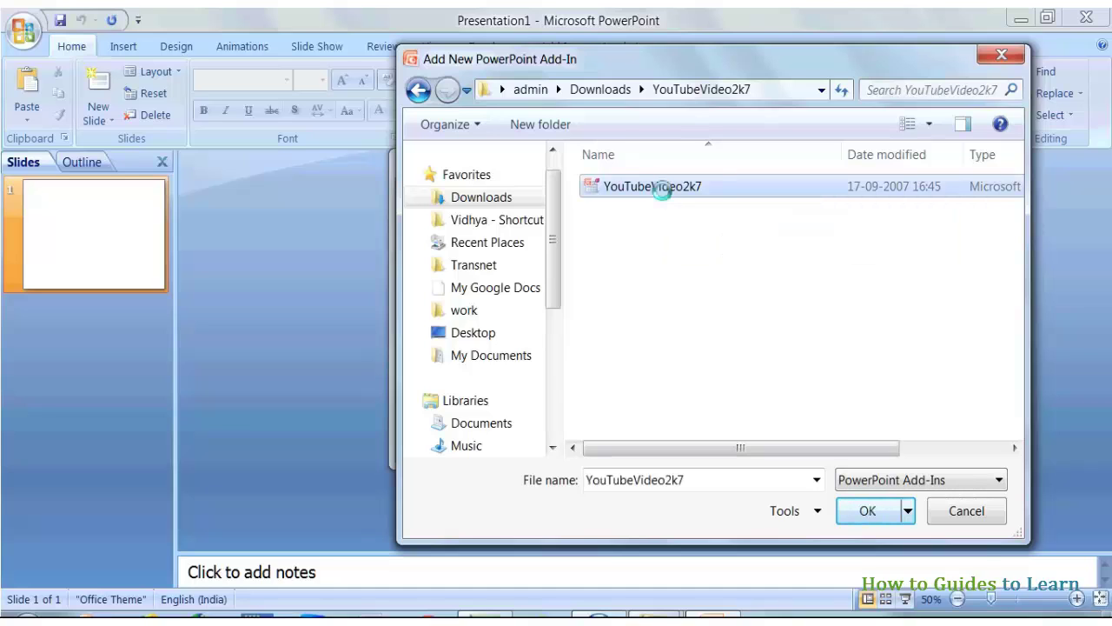
right_click(662, 189)
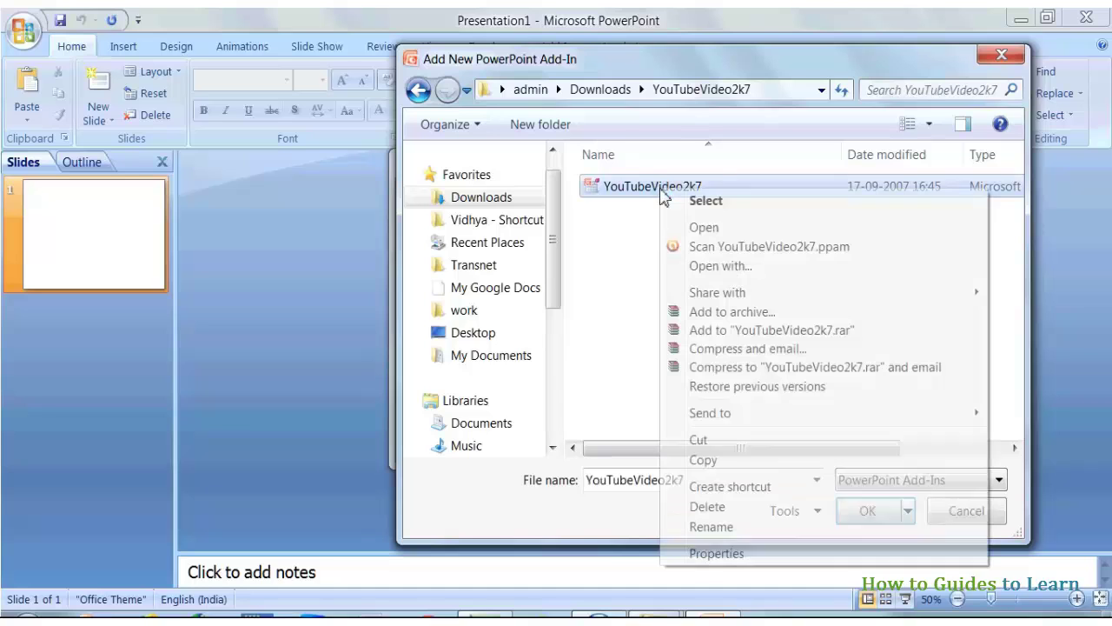
click(733, 554)
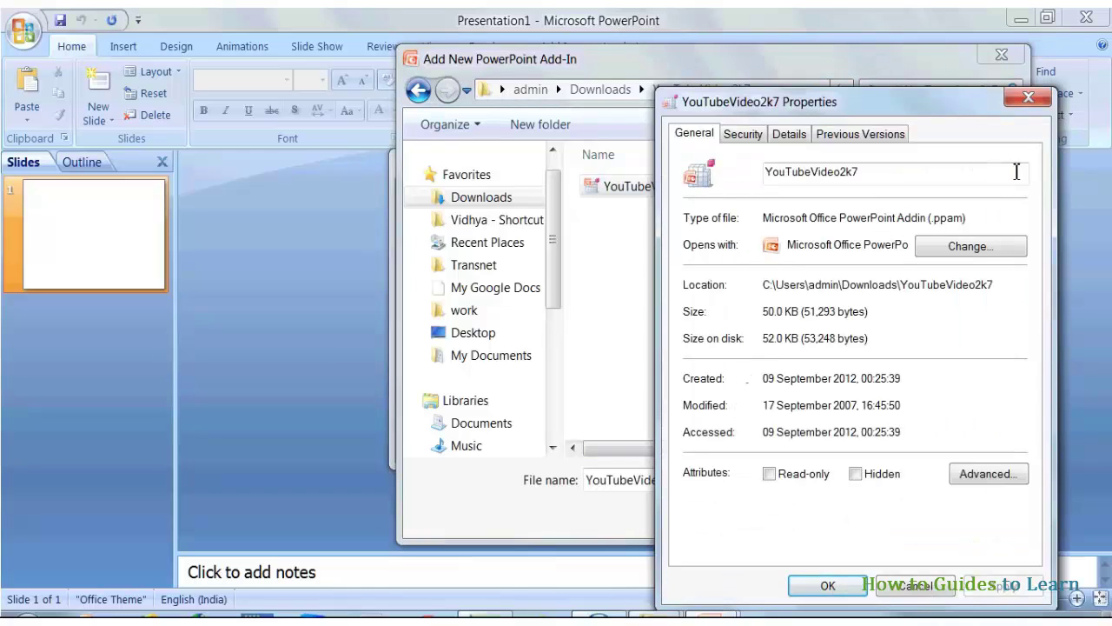
click(1029, 102)
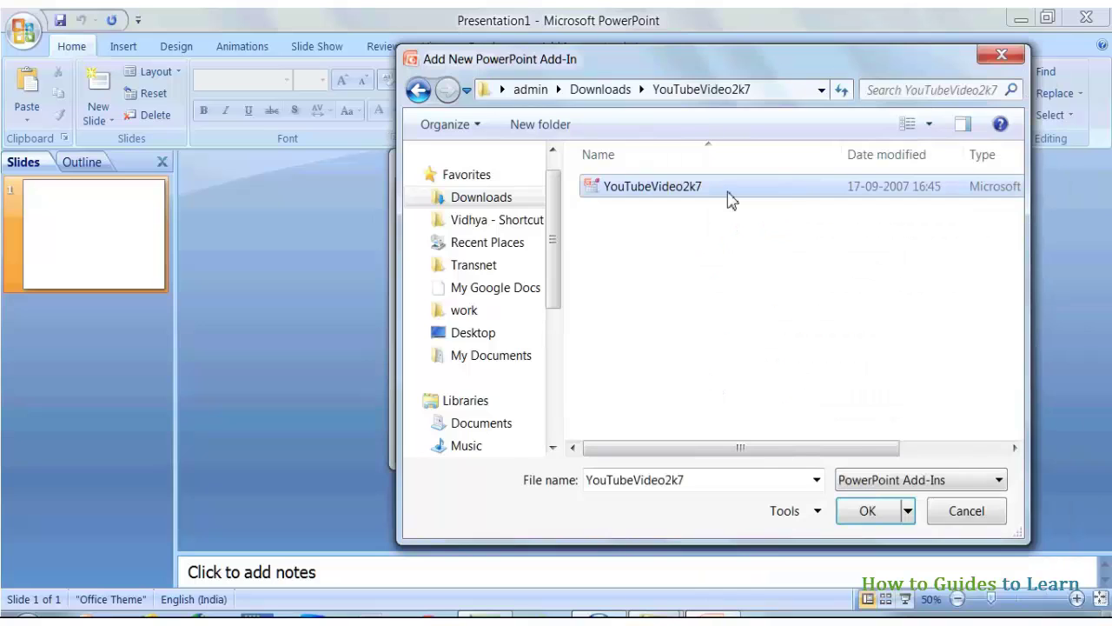
double_click(730, 200)
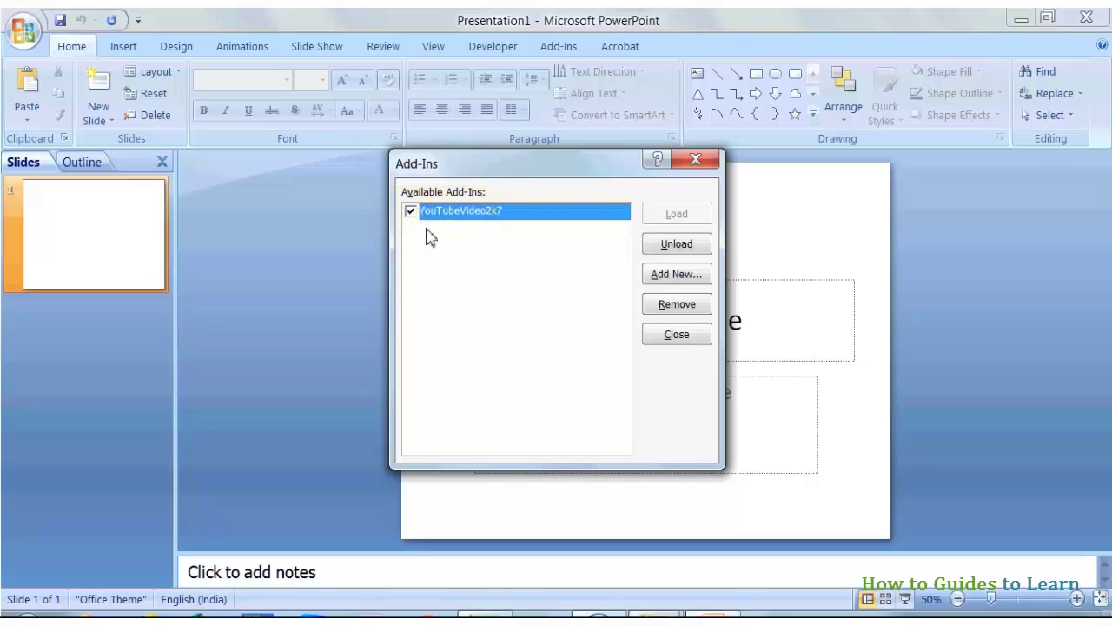
Close the Add-Ins dialog and show the Insert tab with its new YouTube Video button.
click(671, 336)
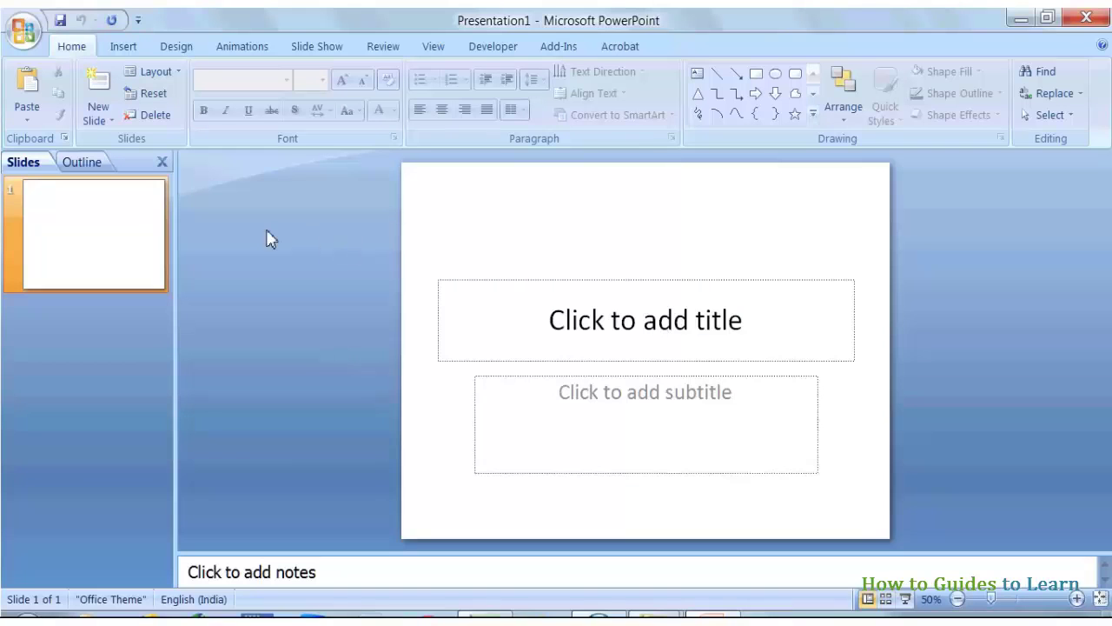
click(129, 47)
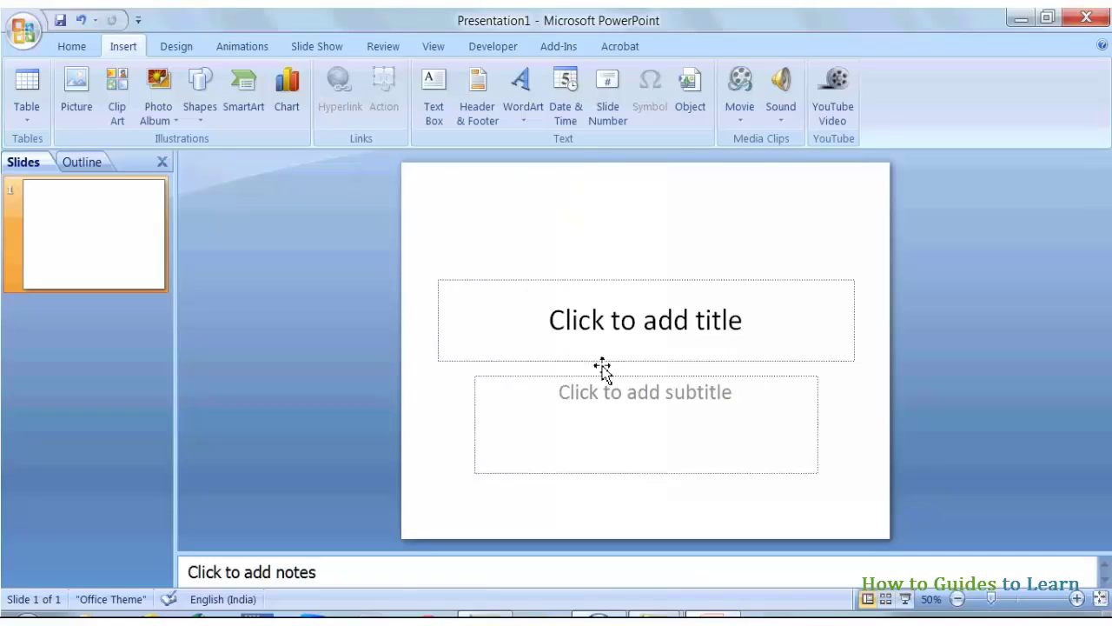
Delete the slide's placeholders and draw a new text box with the title 'My Video'.
click(601, 361)
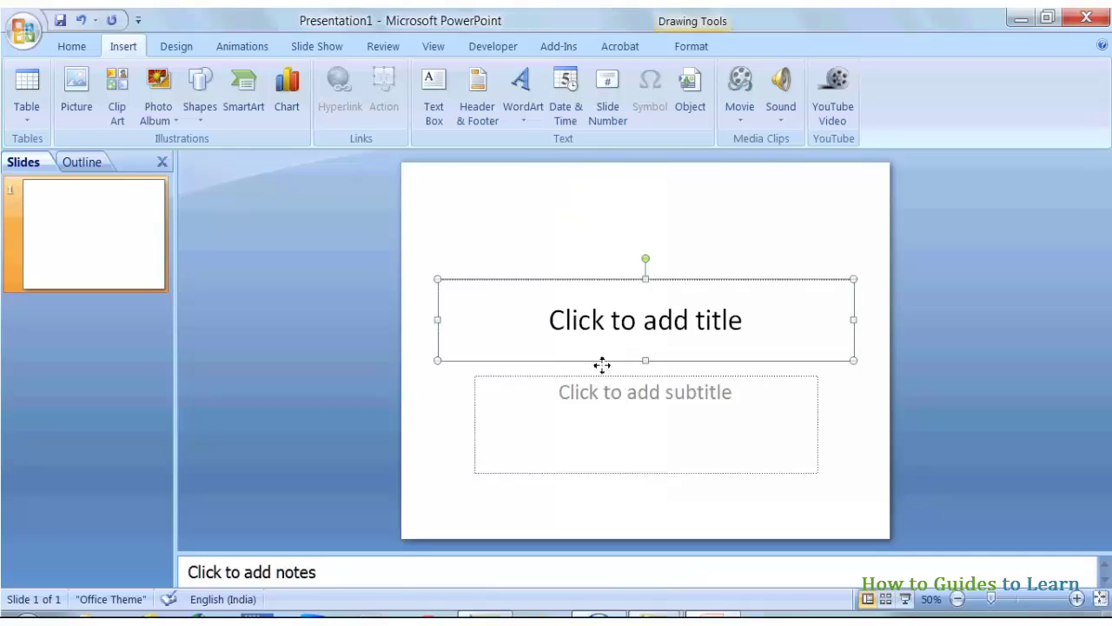
key(ctrl+a)
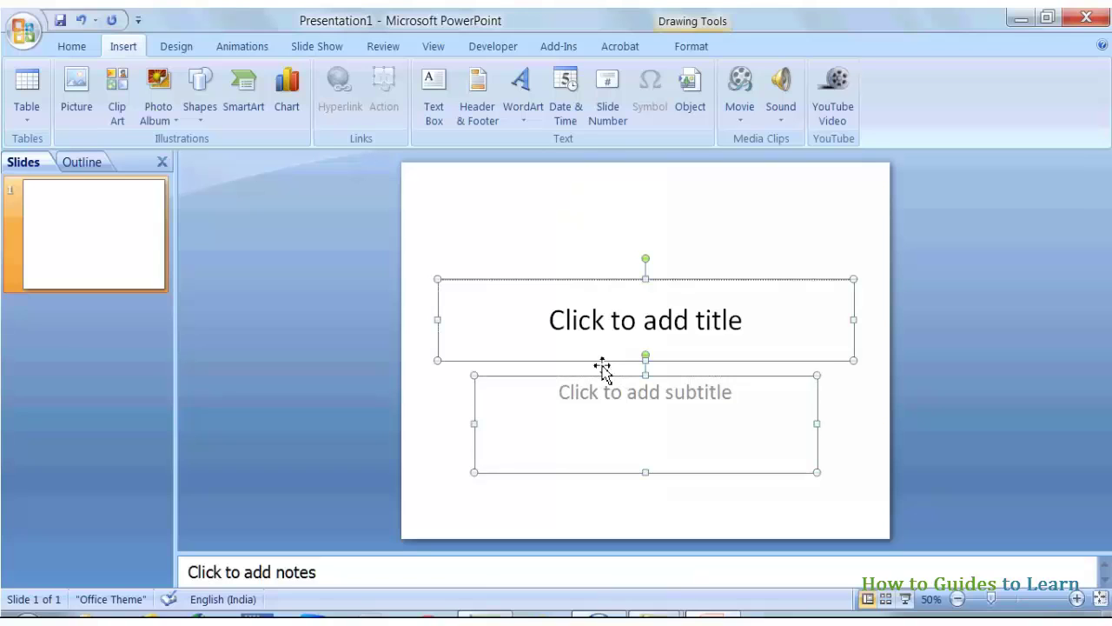
key(Delete)
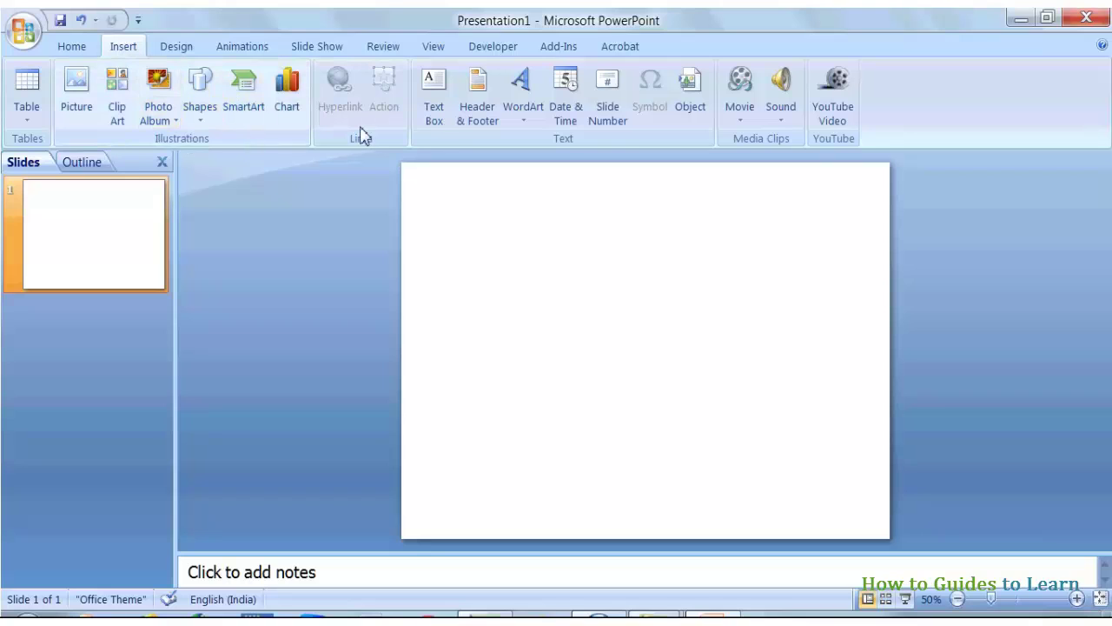
click(431, 109)
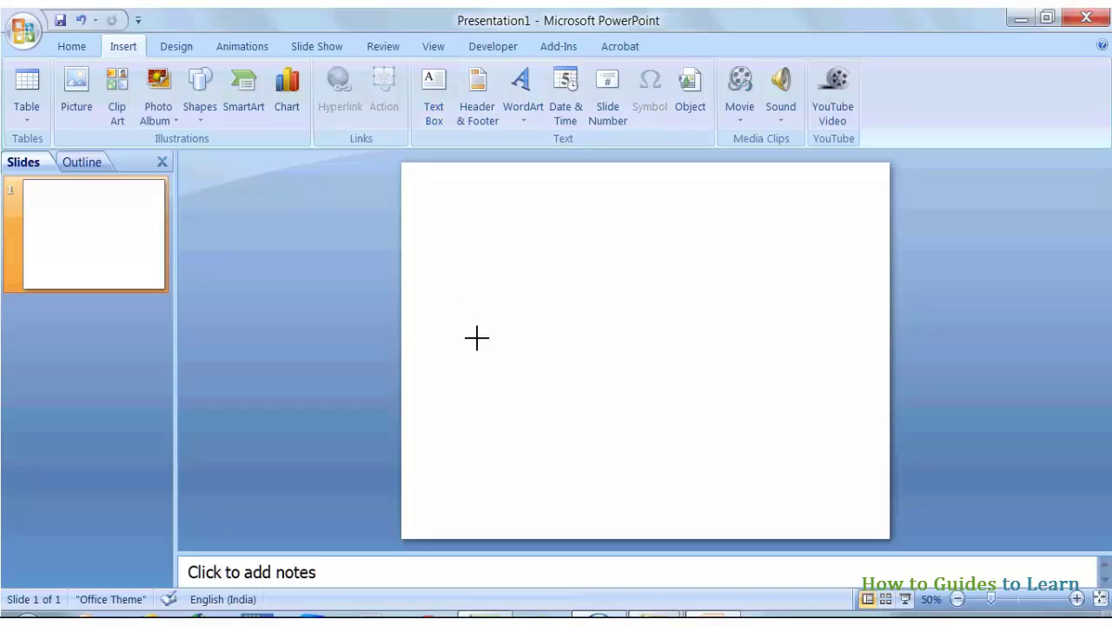
drag(453, 303, 831, 392)
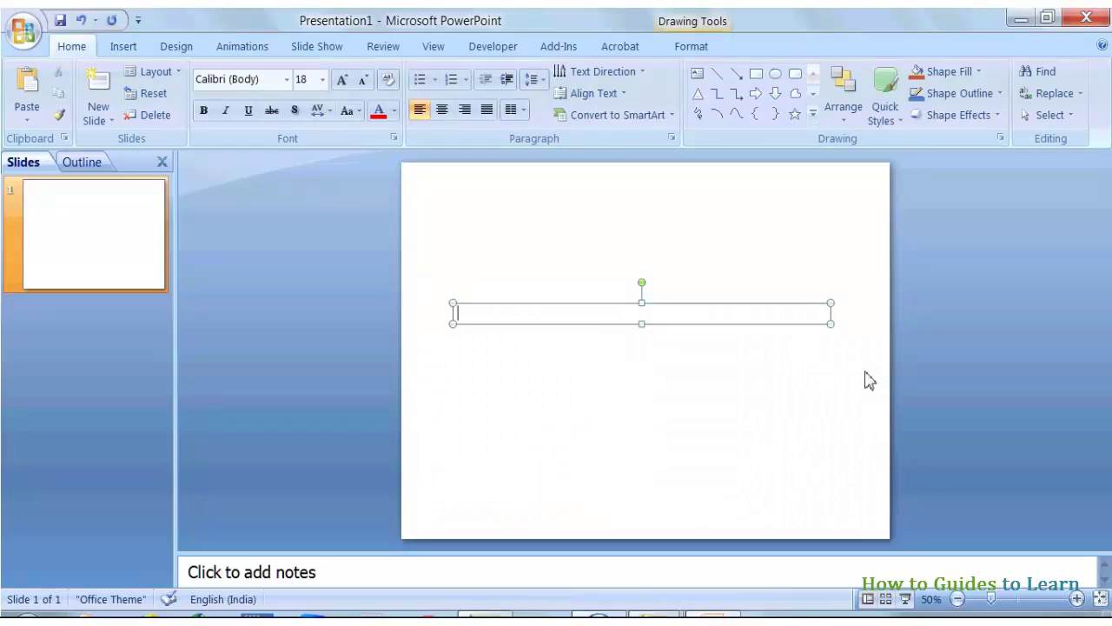
text(My Video)
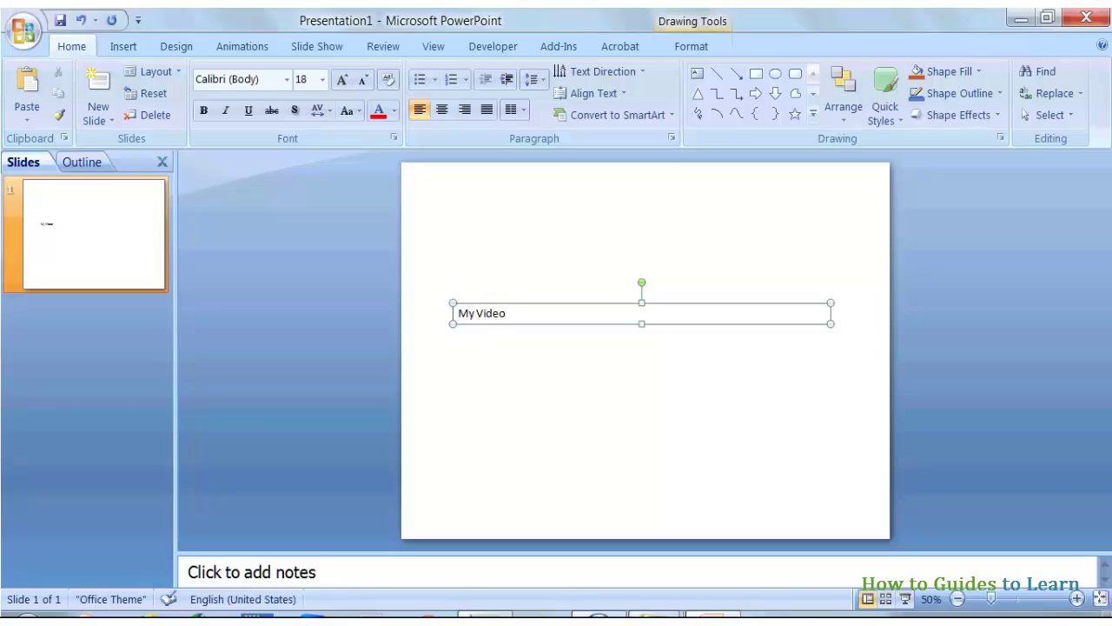
Centre the My Video text and set its font size to 54 point.
key(ctrl+e)
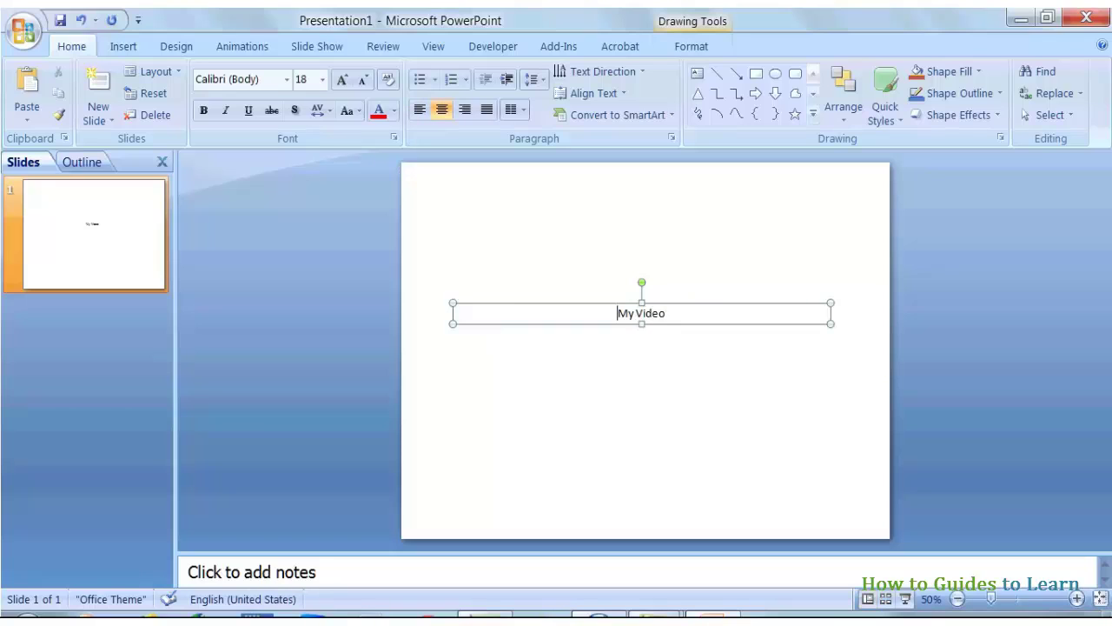
key(ctrl+a)
click(321, 83)
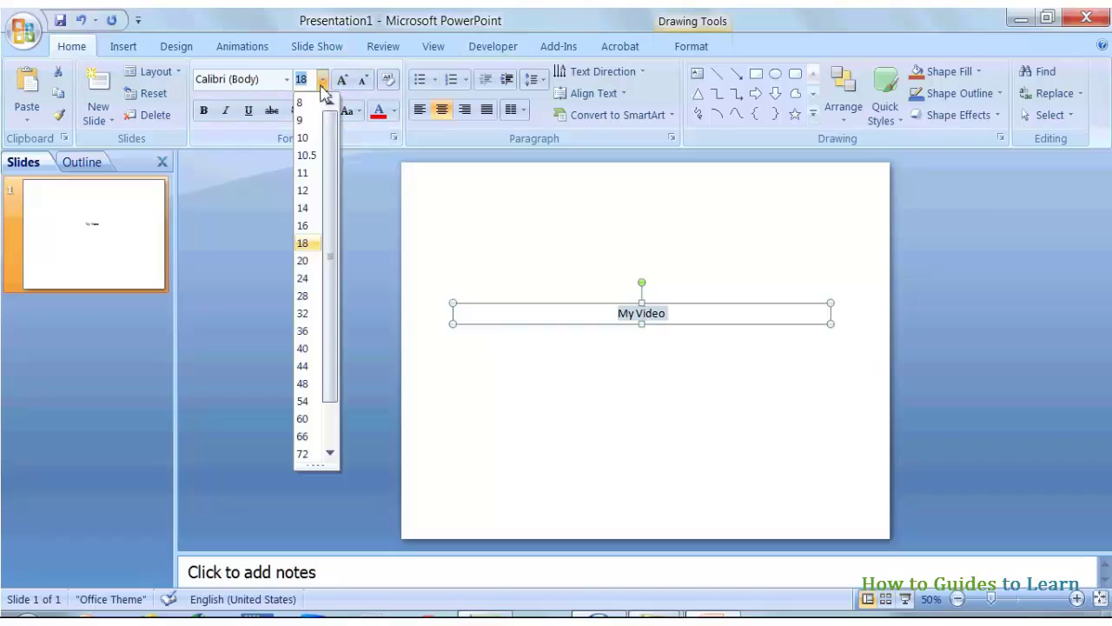
click(306, 401)
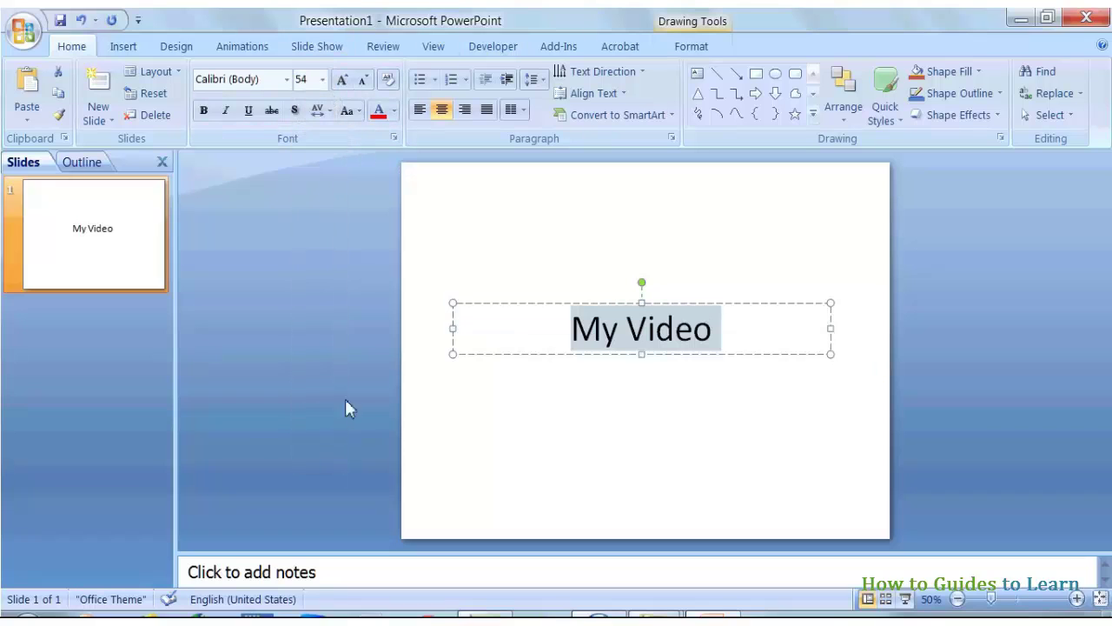
click(666, 289)
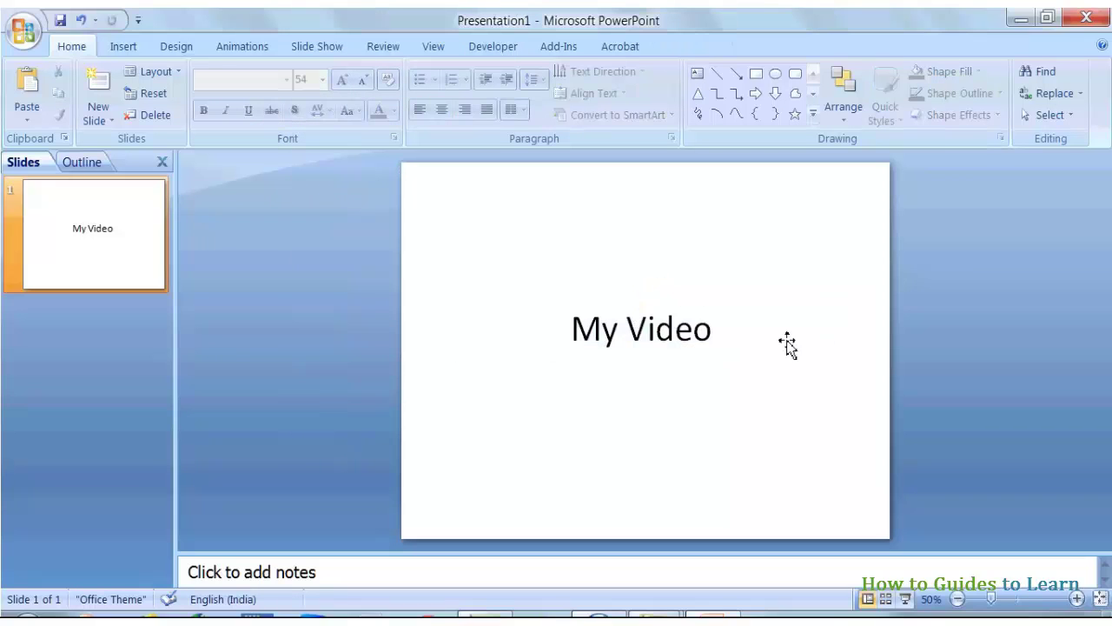
click(665, 334)
Duplicate slide 1, clear the copied title on slide 2, and launch the YouTube Video wizard.
right_click(99, 254)
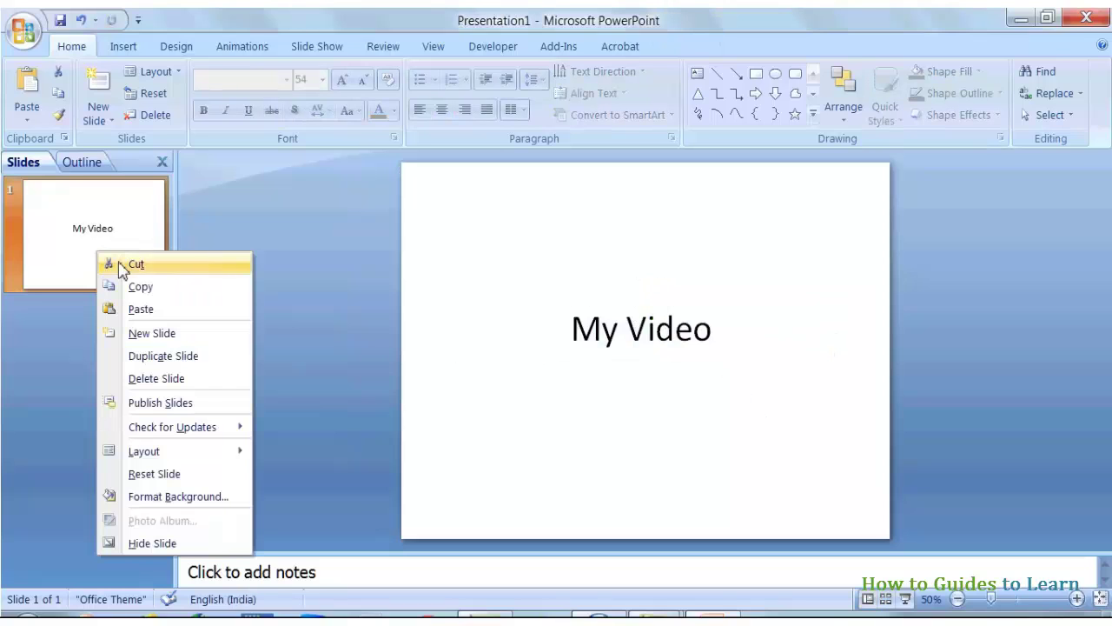
click(167, 356)
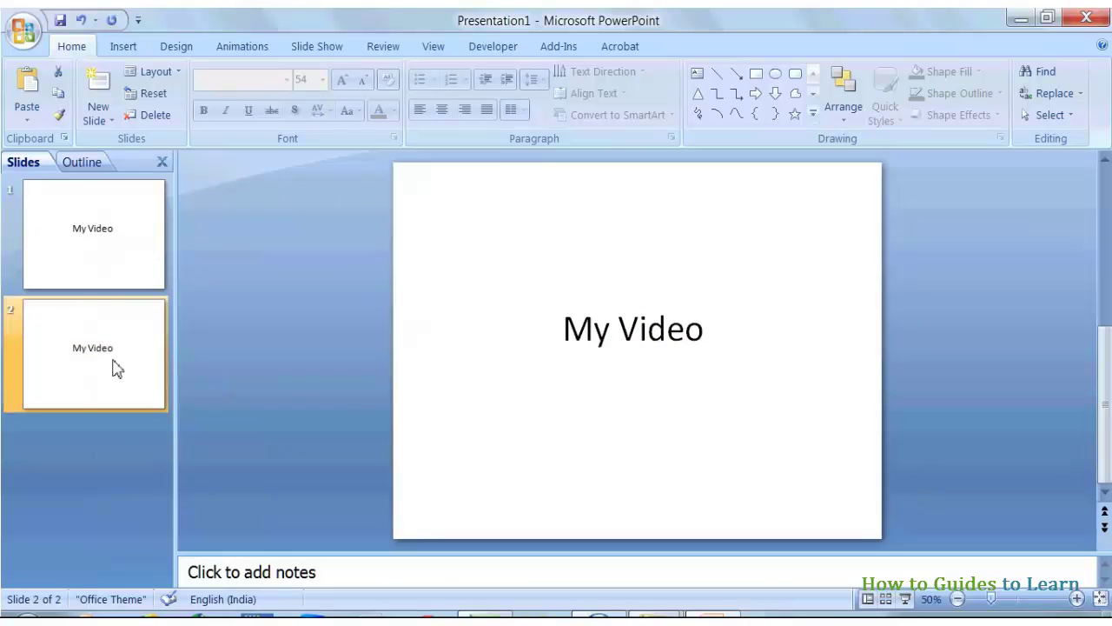
click(659, 346)
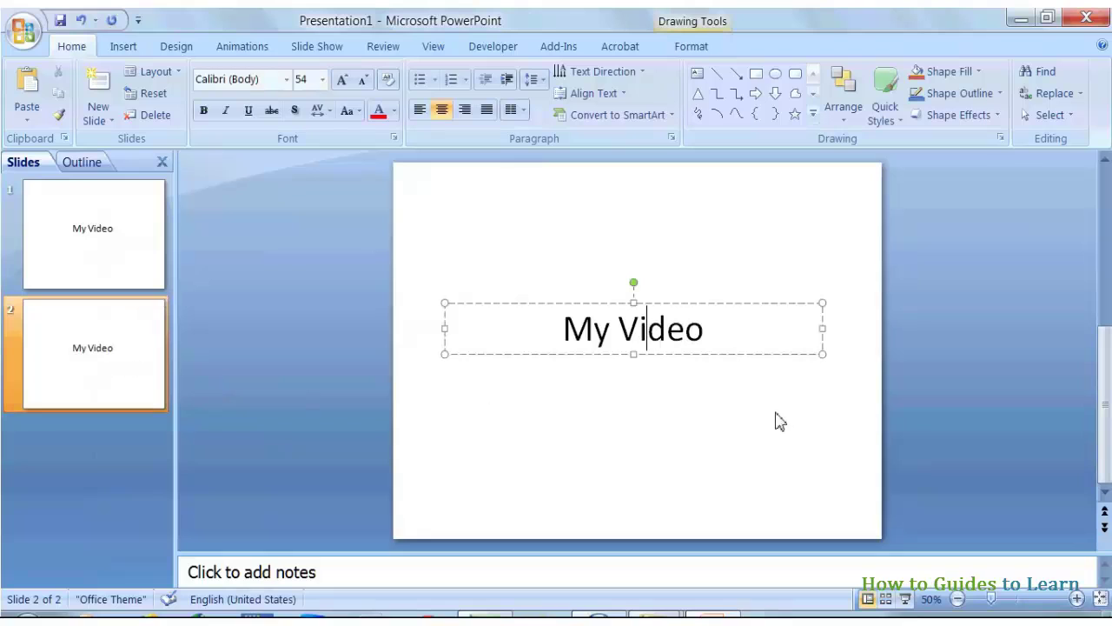
key(ctrl+a)
key(Delete)
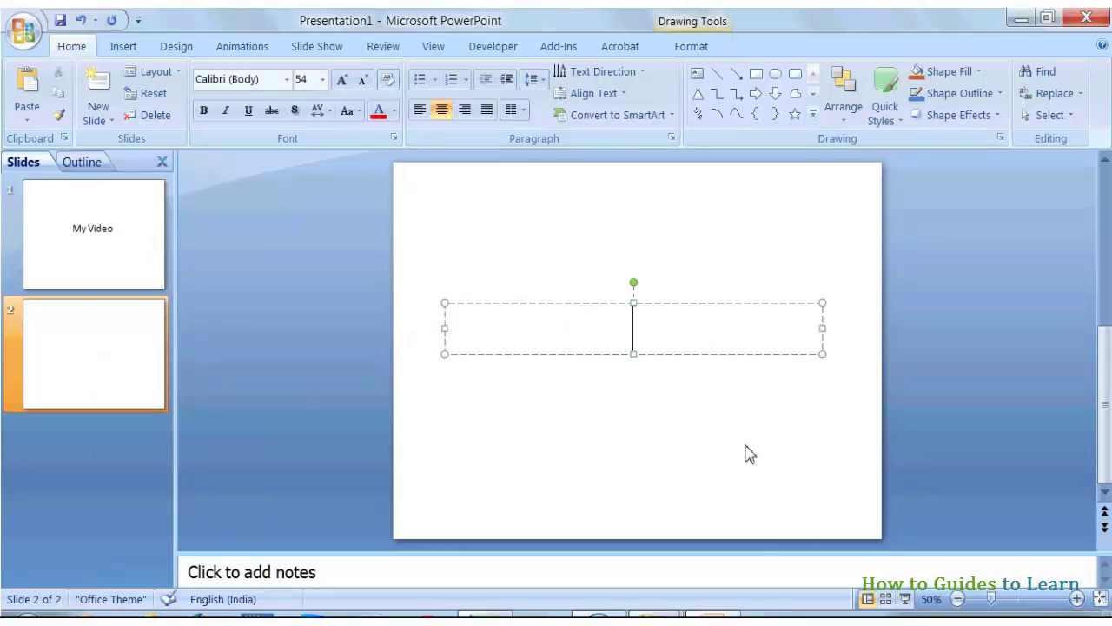
click(746, 450)
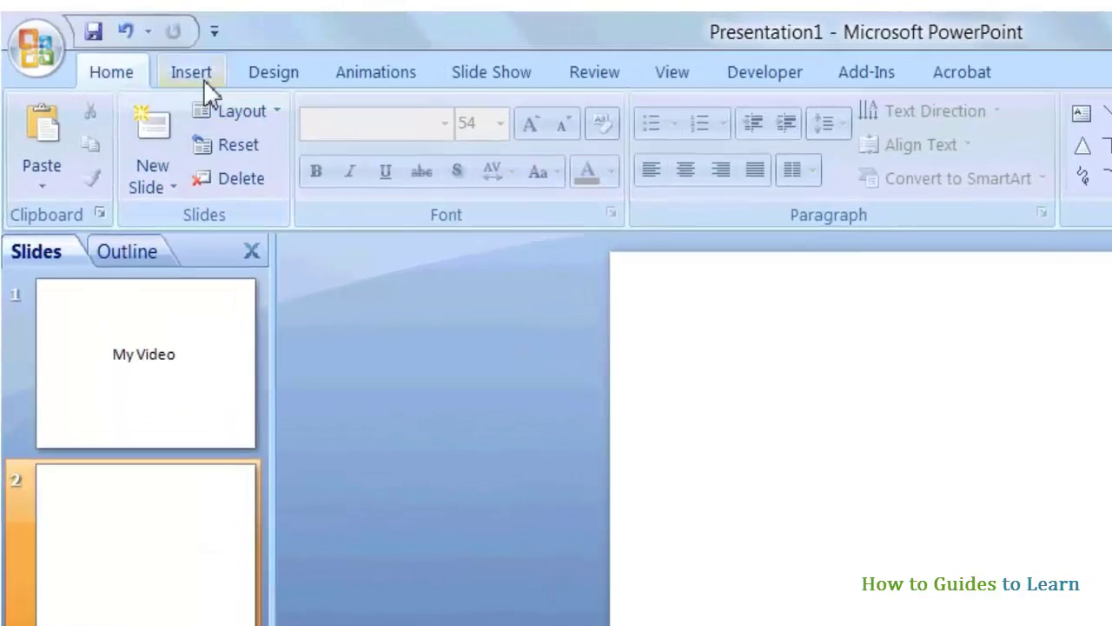
click(205, 79)
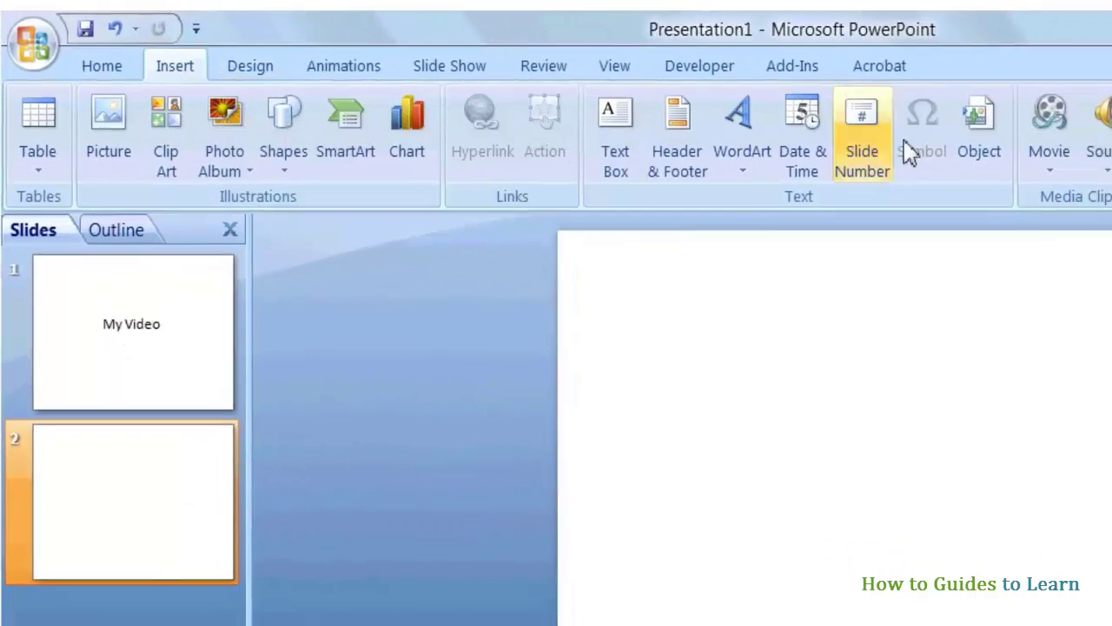
click(872, 137)
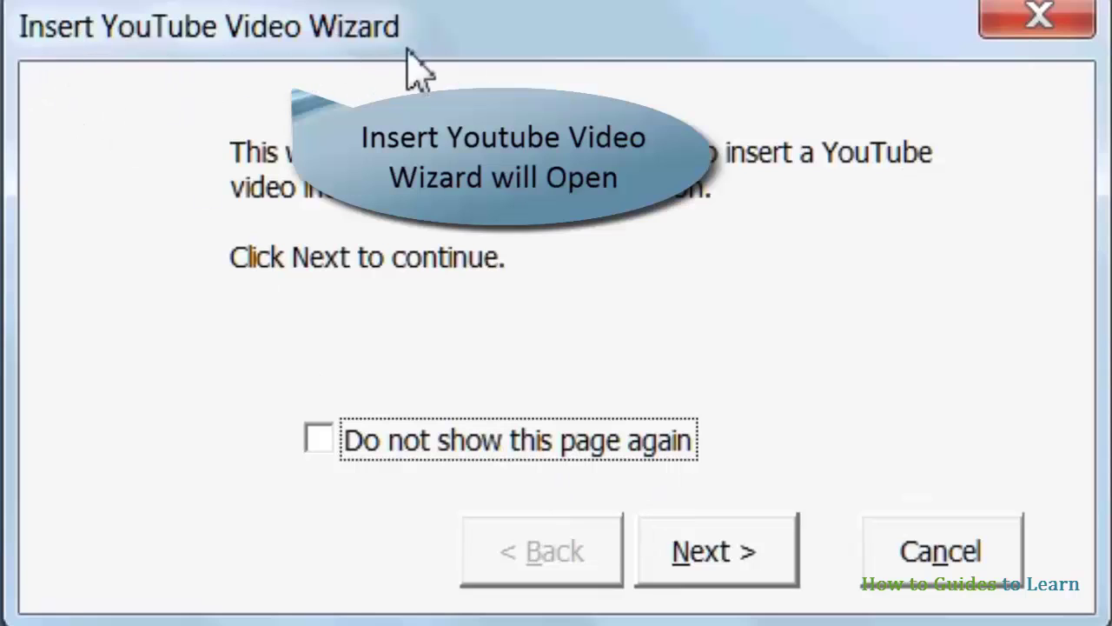
Paste the YouTube link, keep Show all, 50% size and Center of slide, and finish the wizard.
click(738, 561)
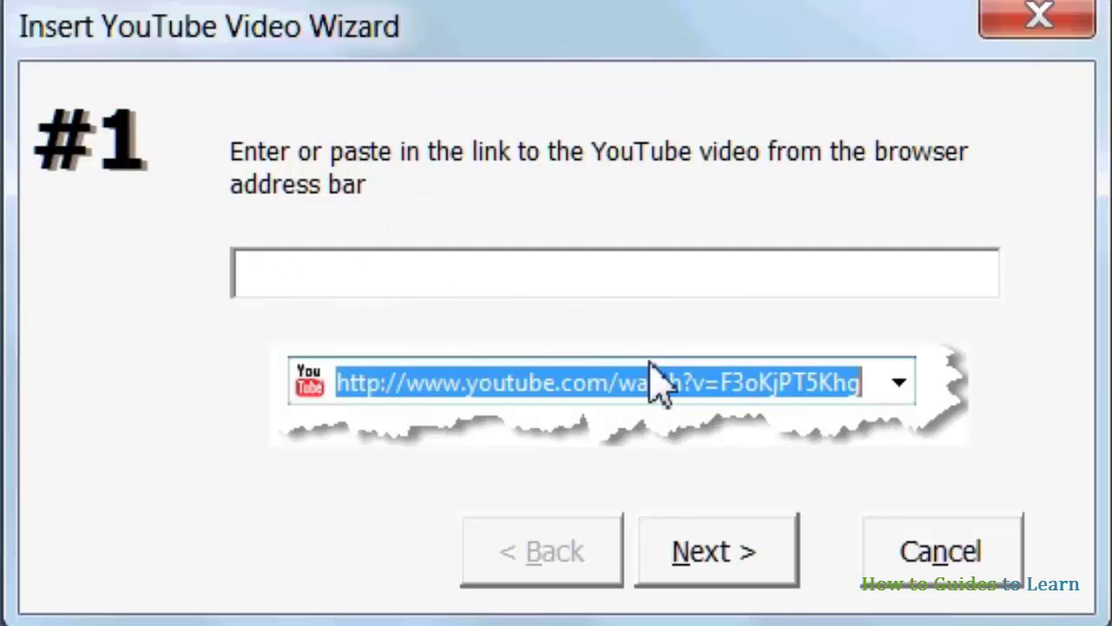
text(http://www.youtube.com/watch?v=YsdYr41-RV8)
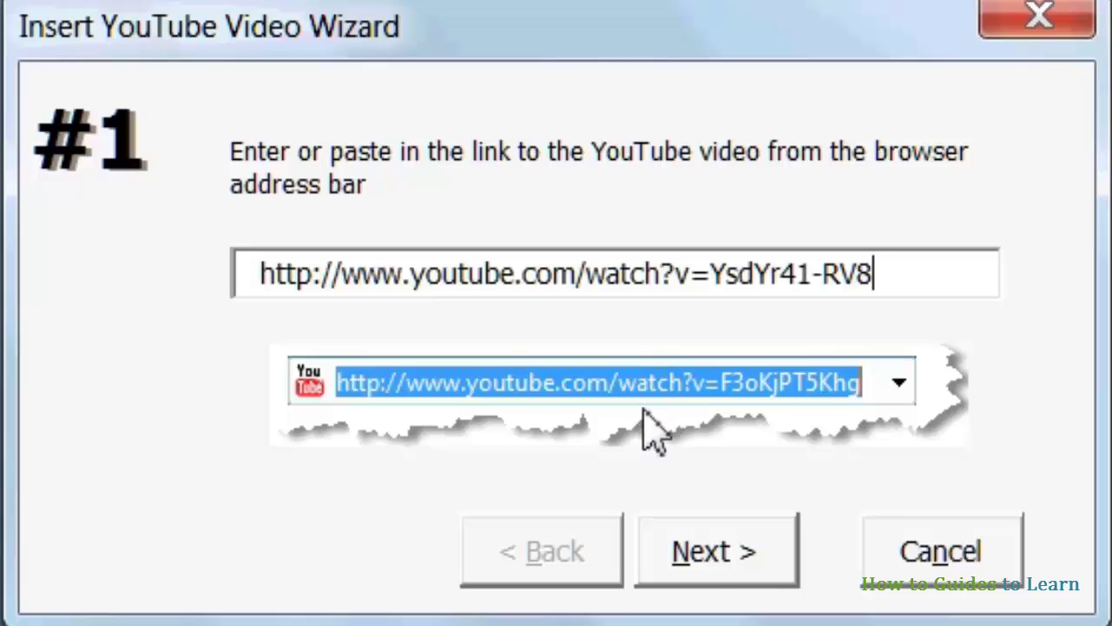
click(703, 556)
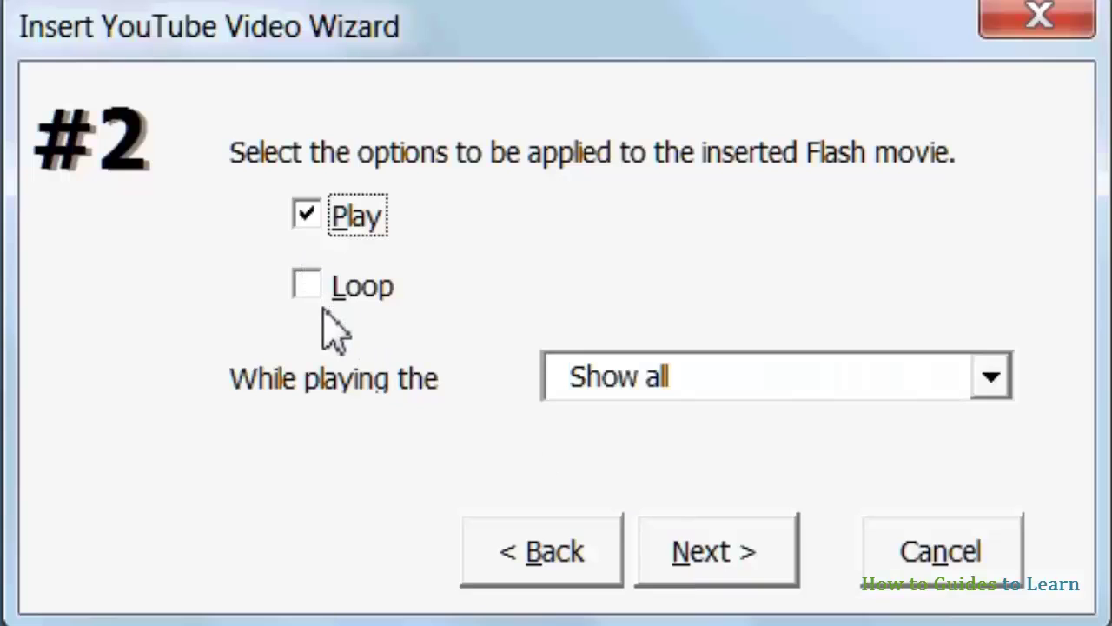
click(667, 360)
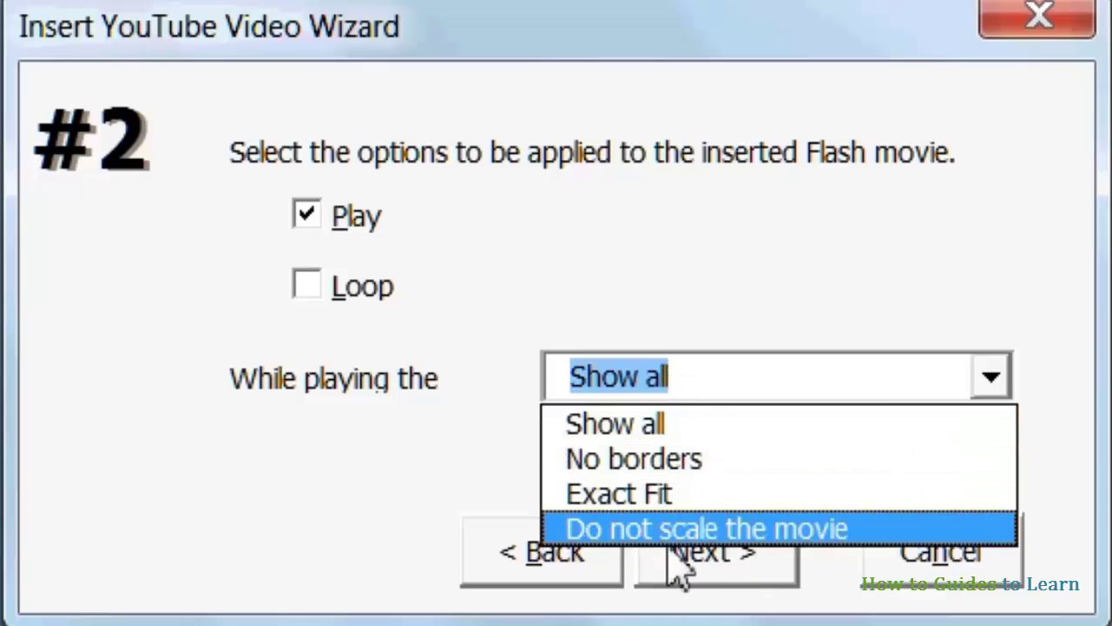
click(638, 382)
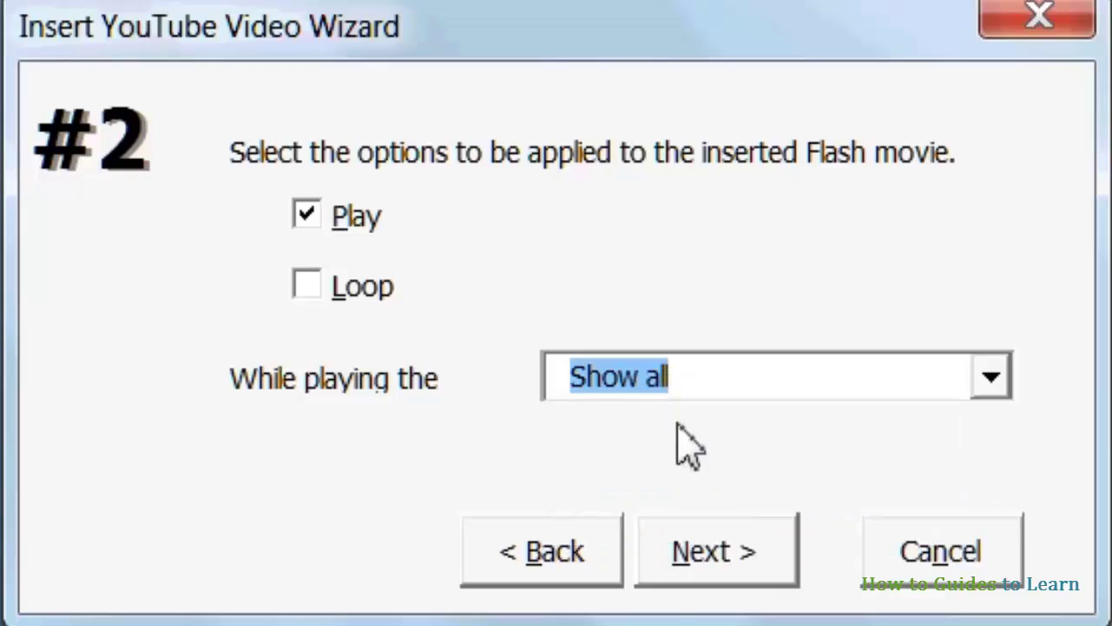
click(739, 551)
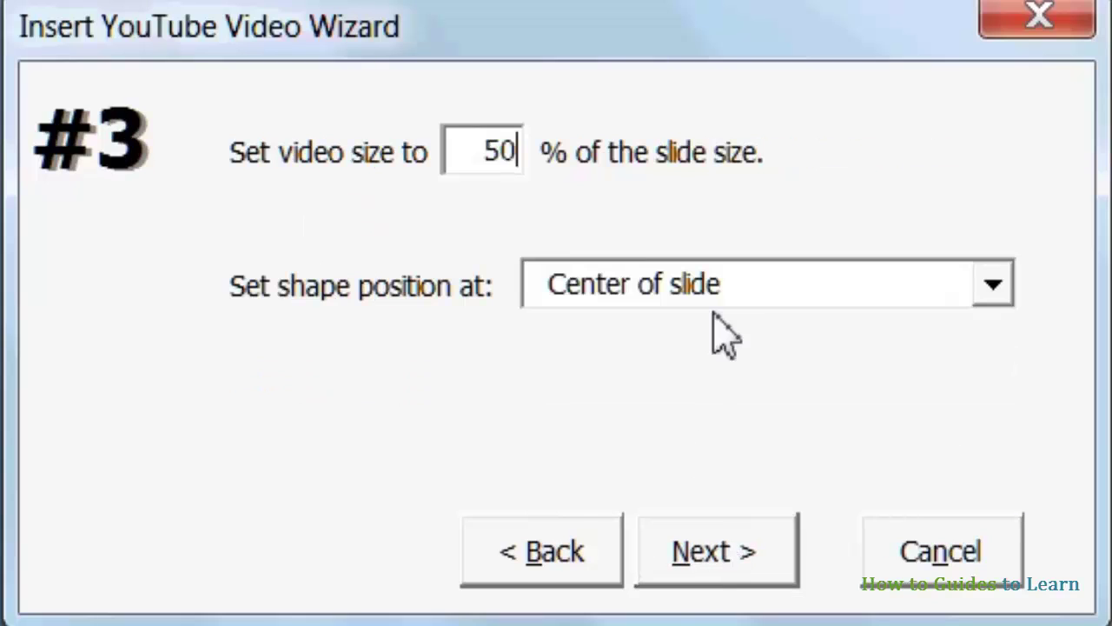
click(708, 294)
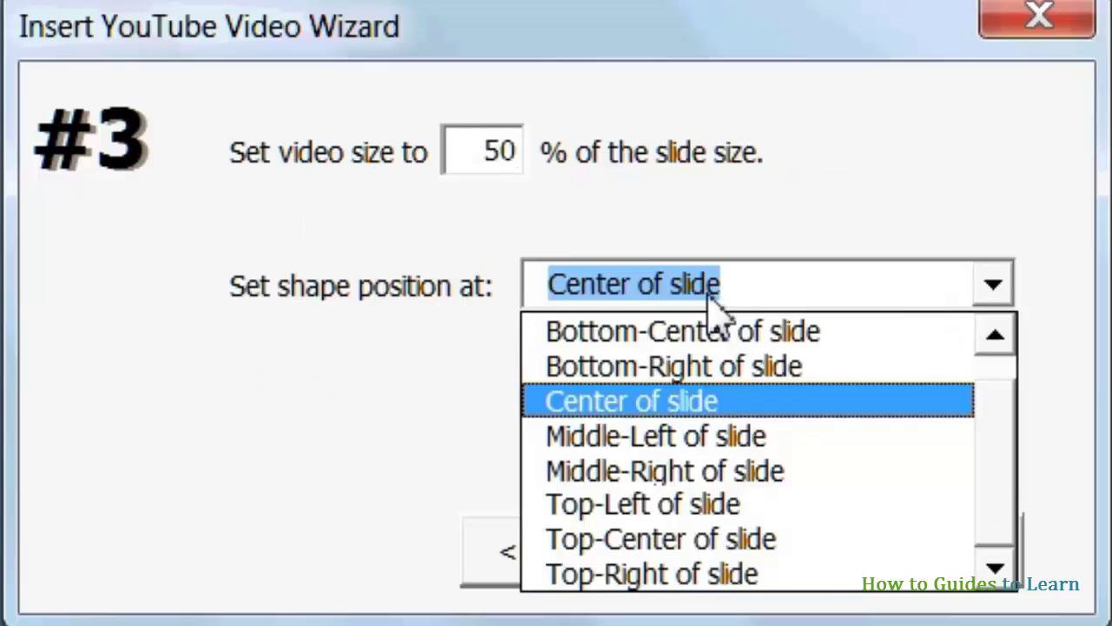
click(714, 295)
click(740, 565)
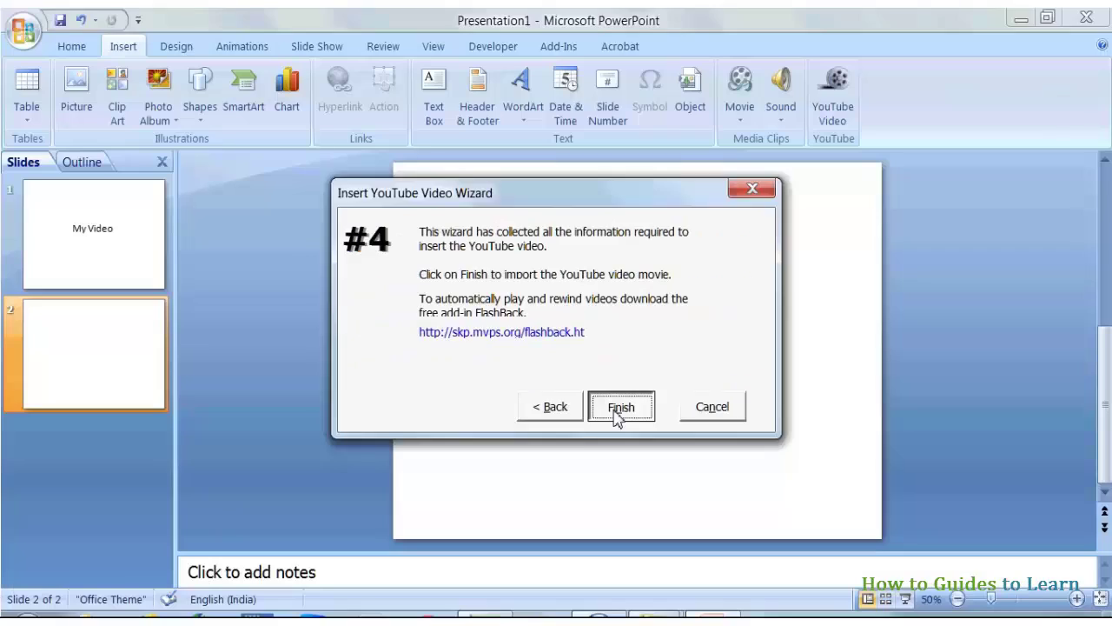
click(614, 413)
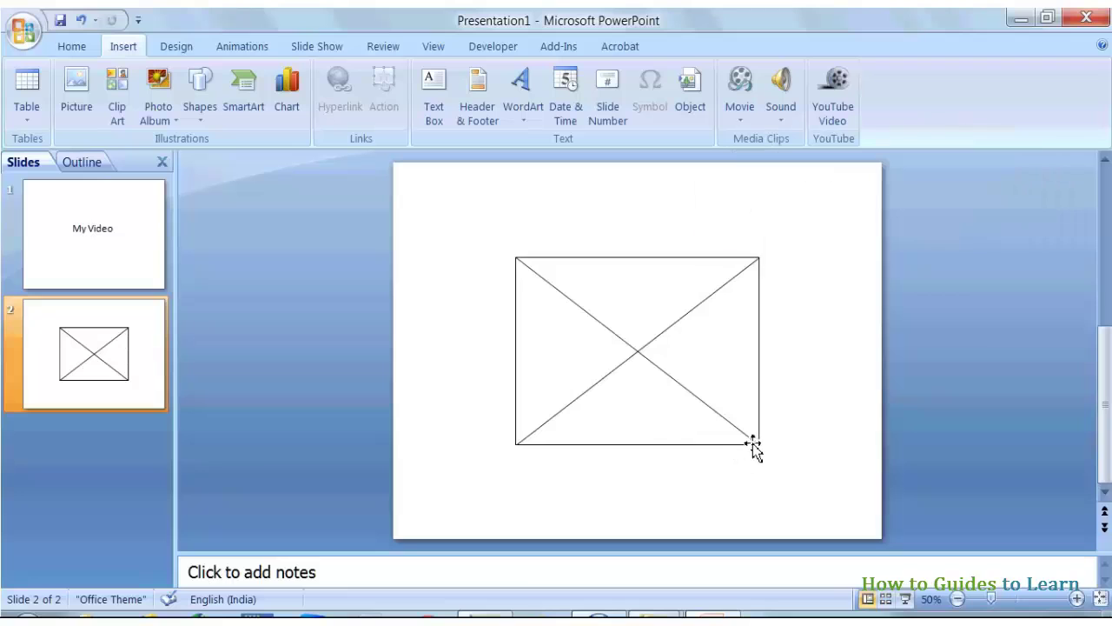
Drag the video frame's top-left and bottom-right corners outward to fill slide 2.
click(618, 358)
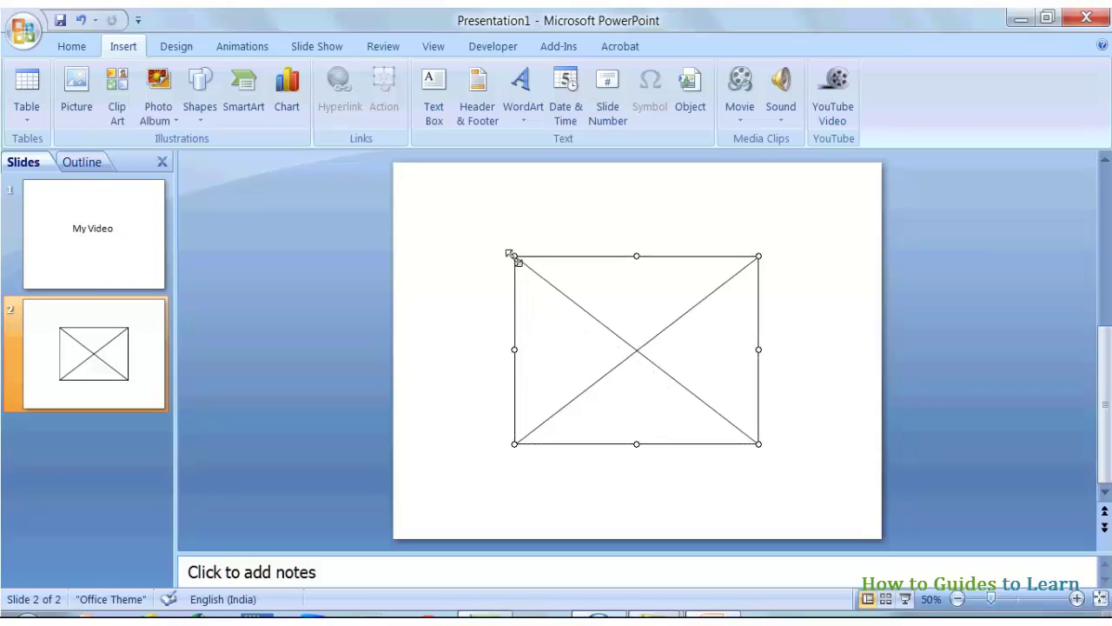
drag(514, 258, 429, 203)
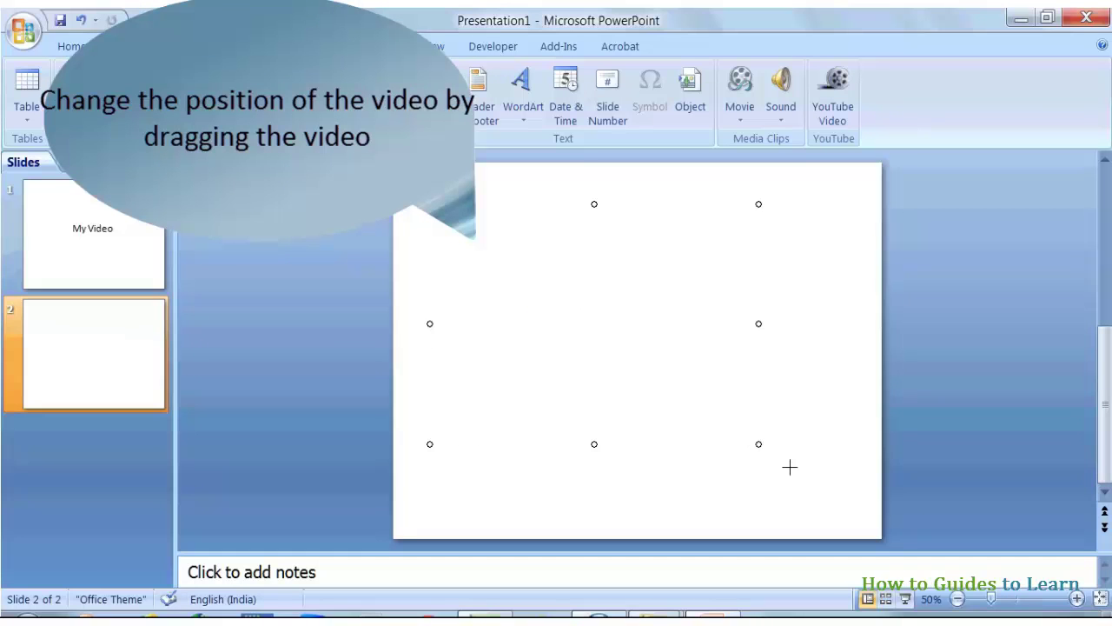
drag(788, 467, 853, 512)
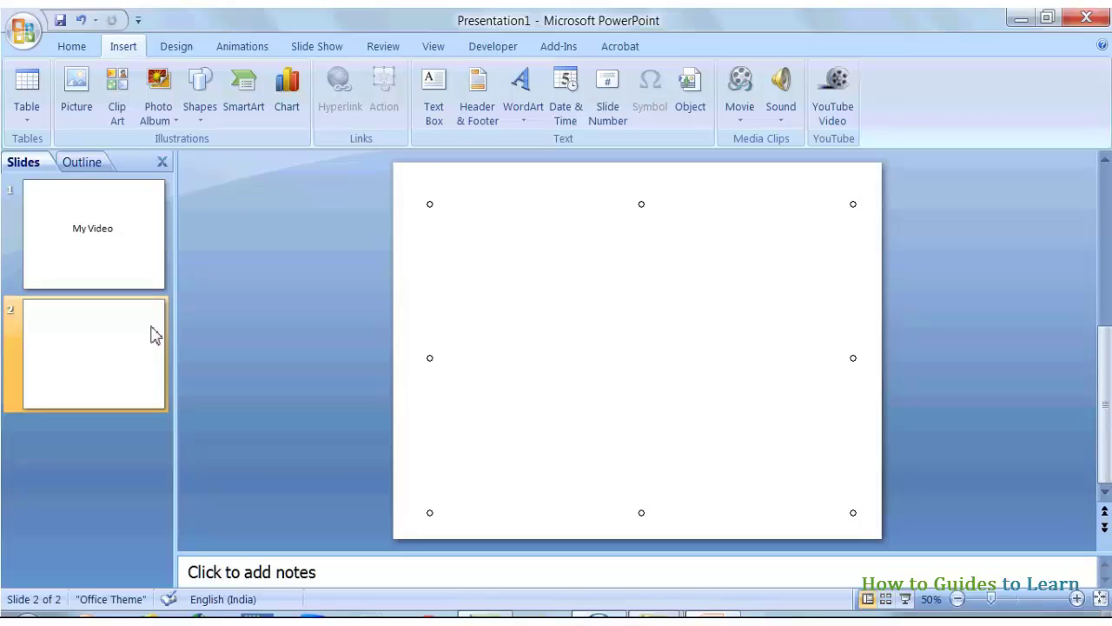
Duplicate the My Video title slide and move the copy to the end as slide 3.
click(104, 263)
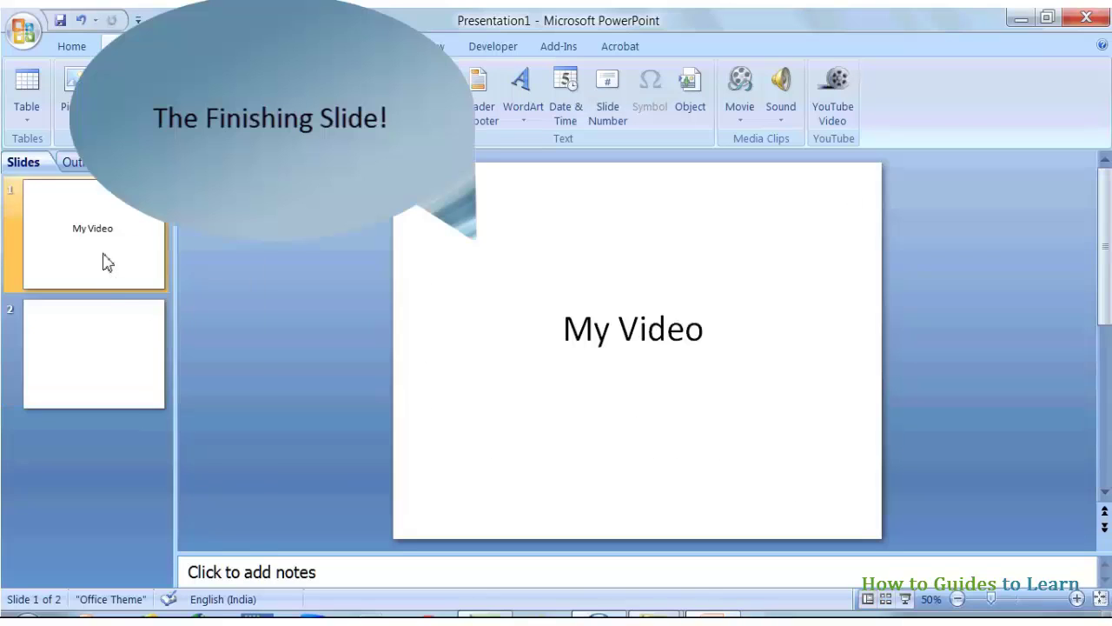
right_click(104, 258)
click(169, 359)
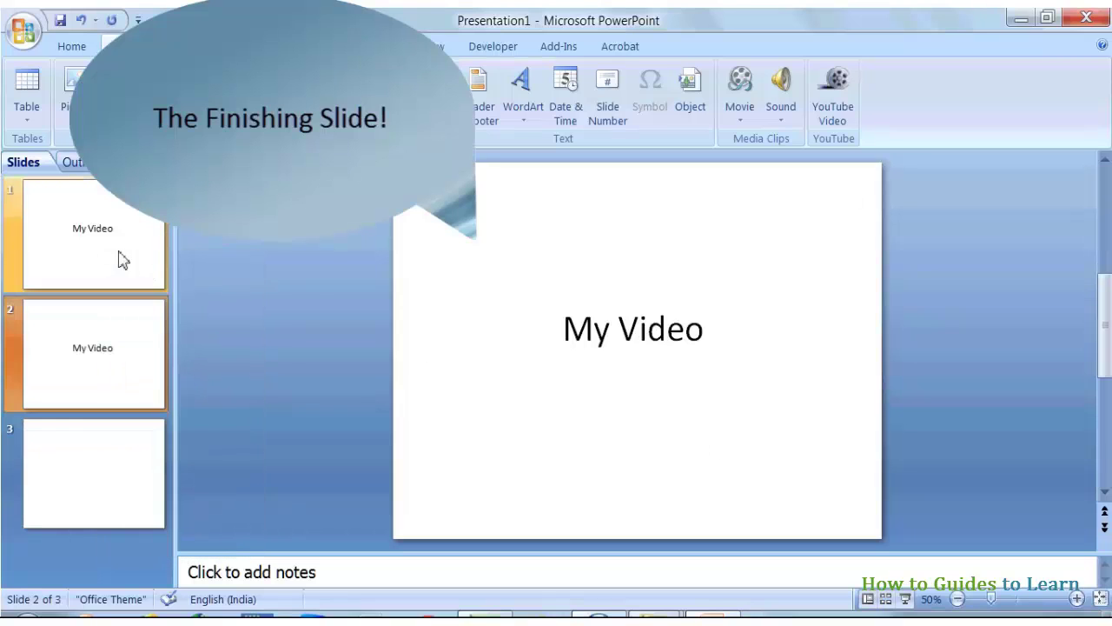
drag(98, 360, 112, 506)
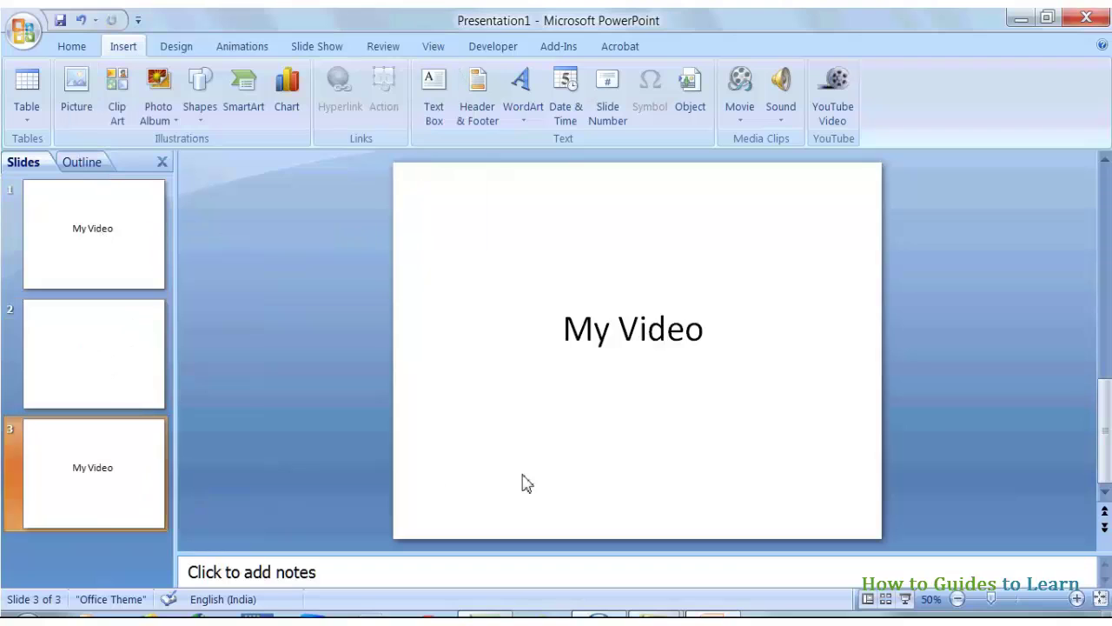
Replace slide 3's title text with 'Thank you!'.
click(638, 329)
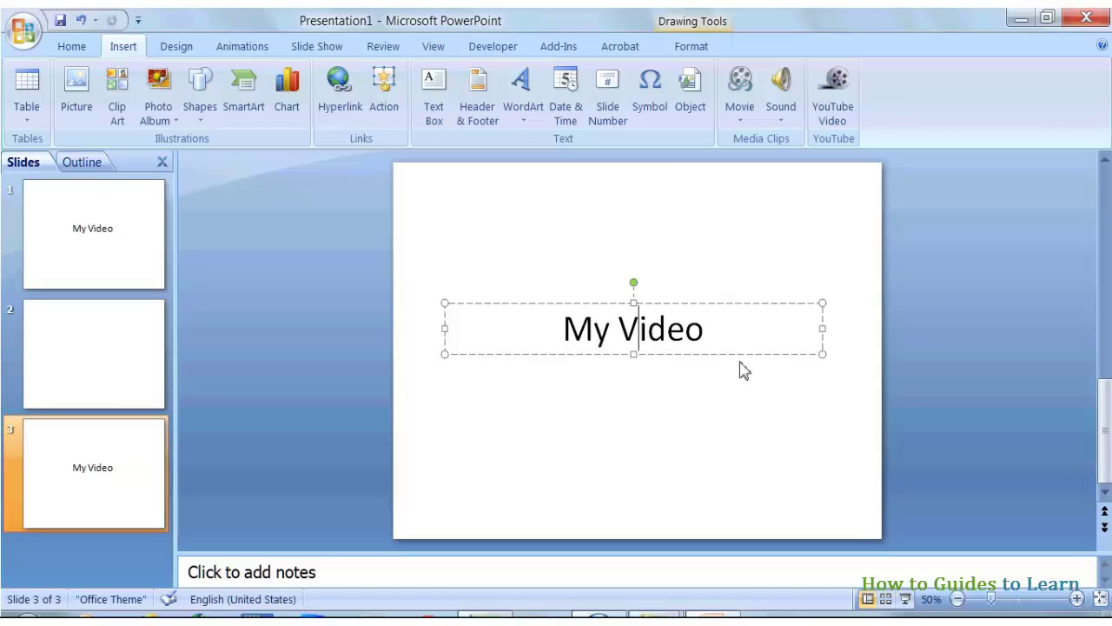
key(End)
key(ctrl+shift+Left)
key(ctrl+shift+Left)
text(T)
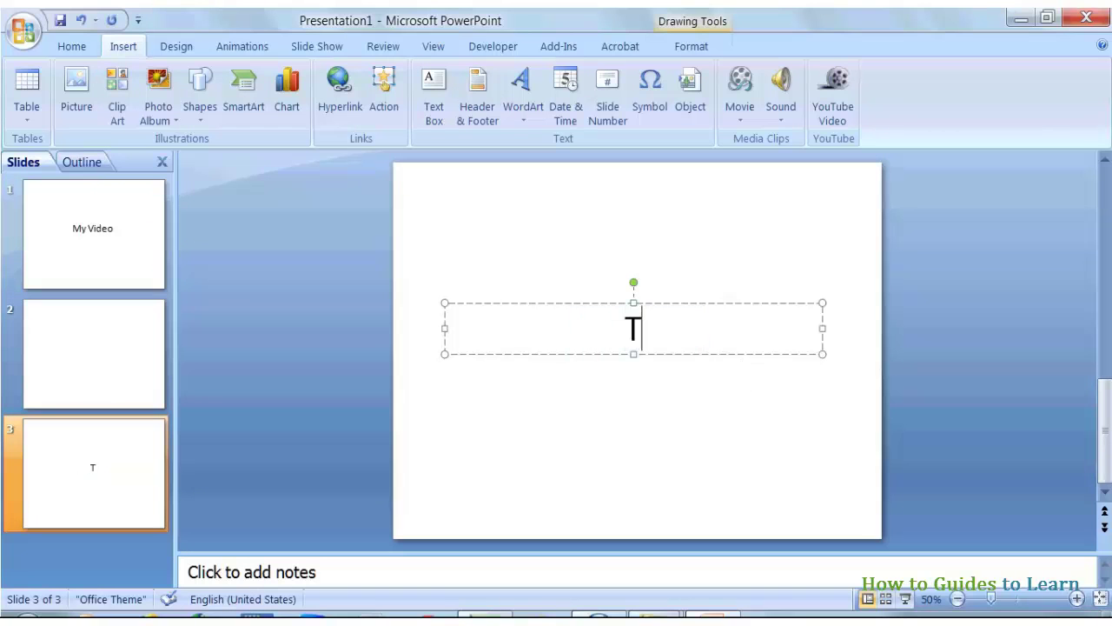
text(hank you)
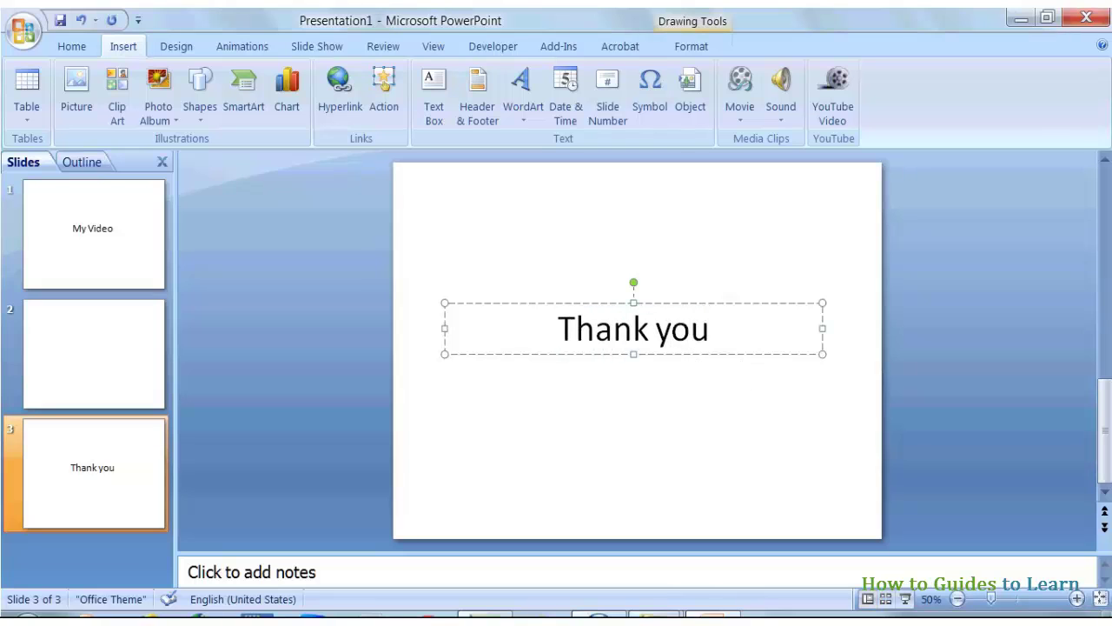
text(!)
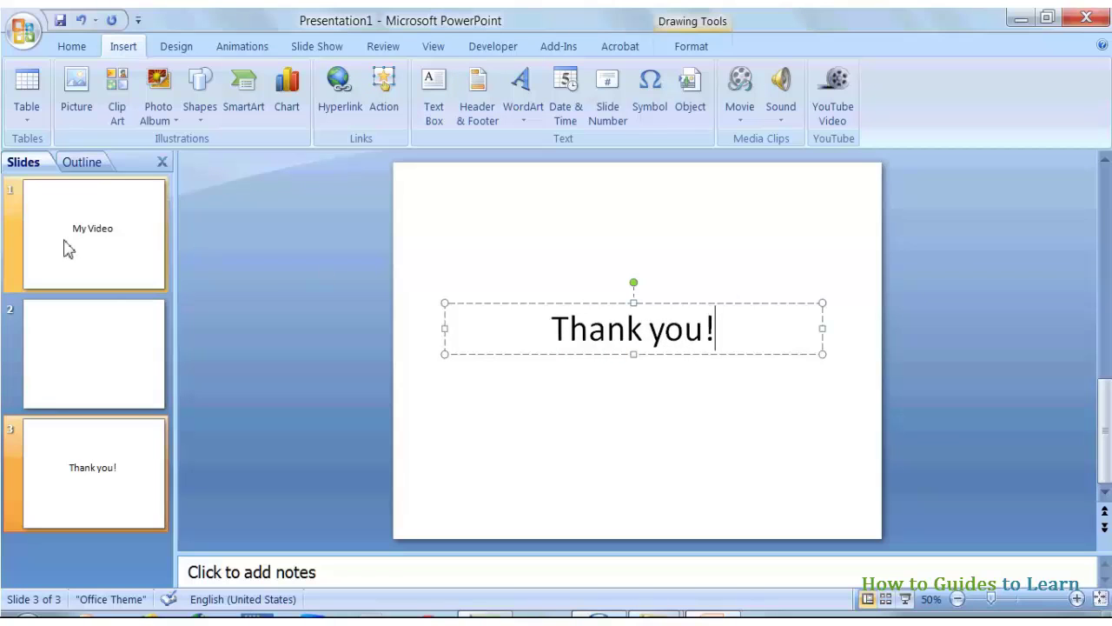
click(67, 245)
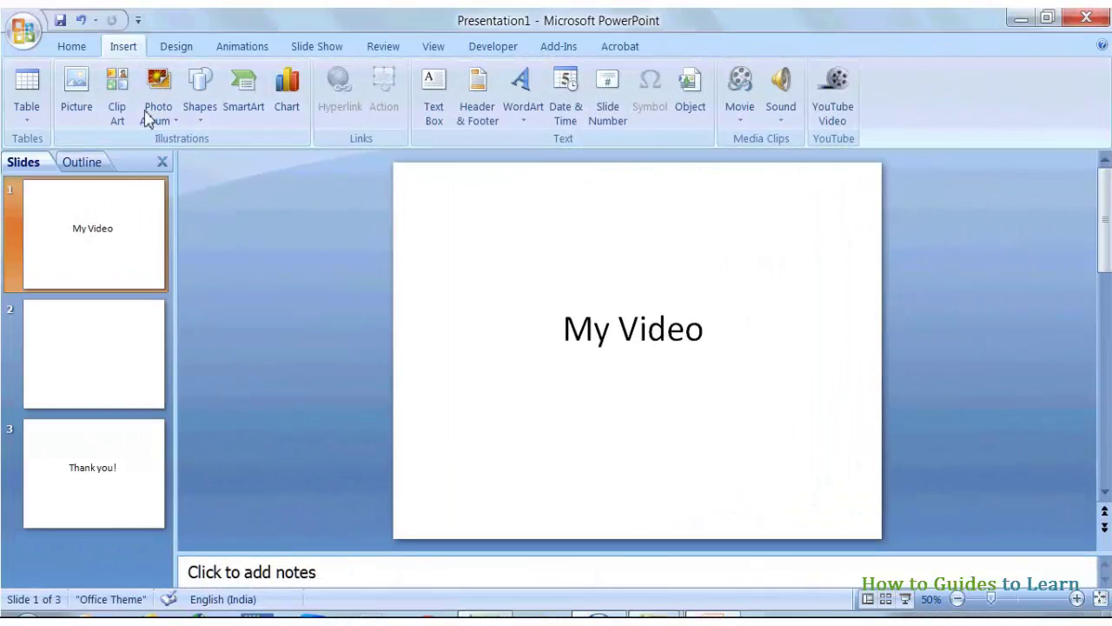
Start the slide show from the beginning and advance to the video slide.
click(72, 46)
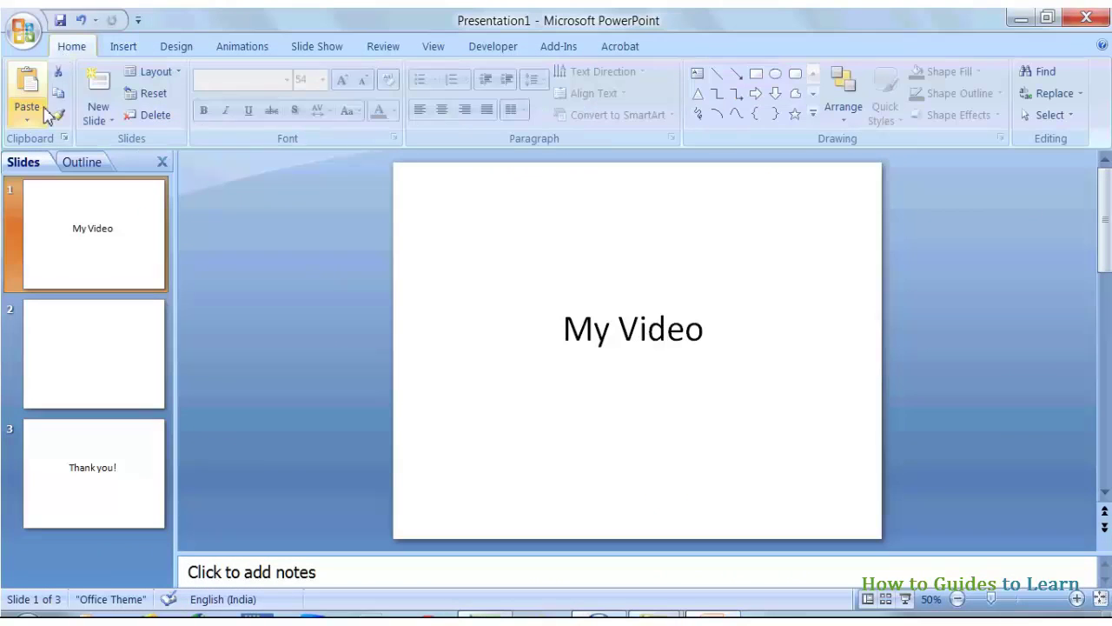
click(331, 49)
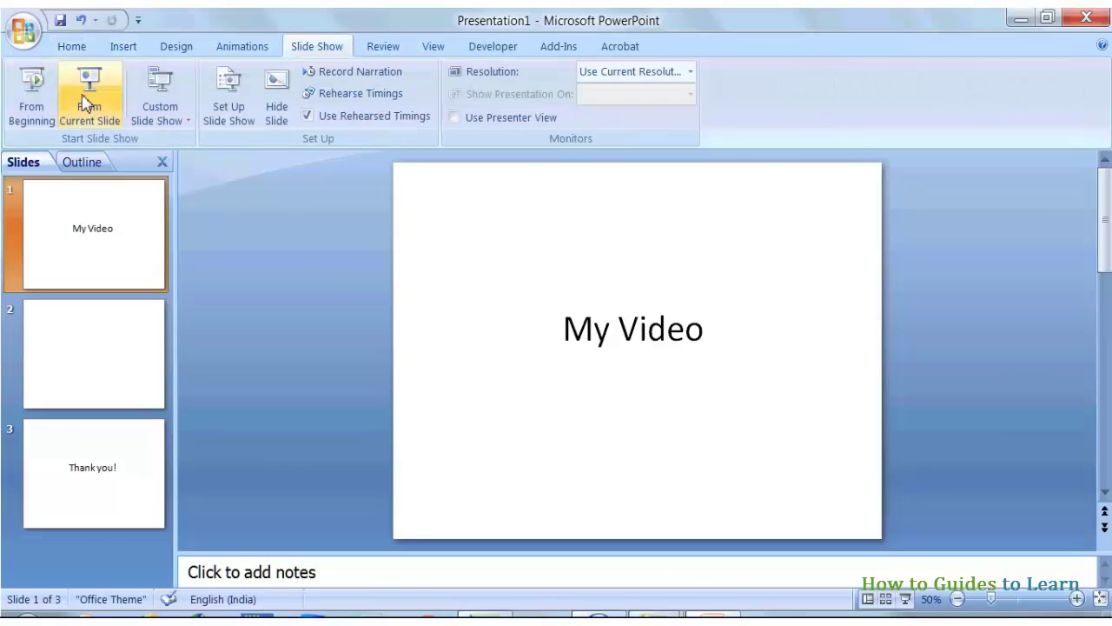
click(34, 108)
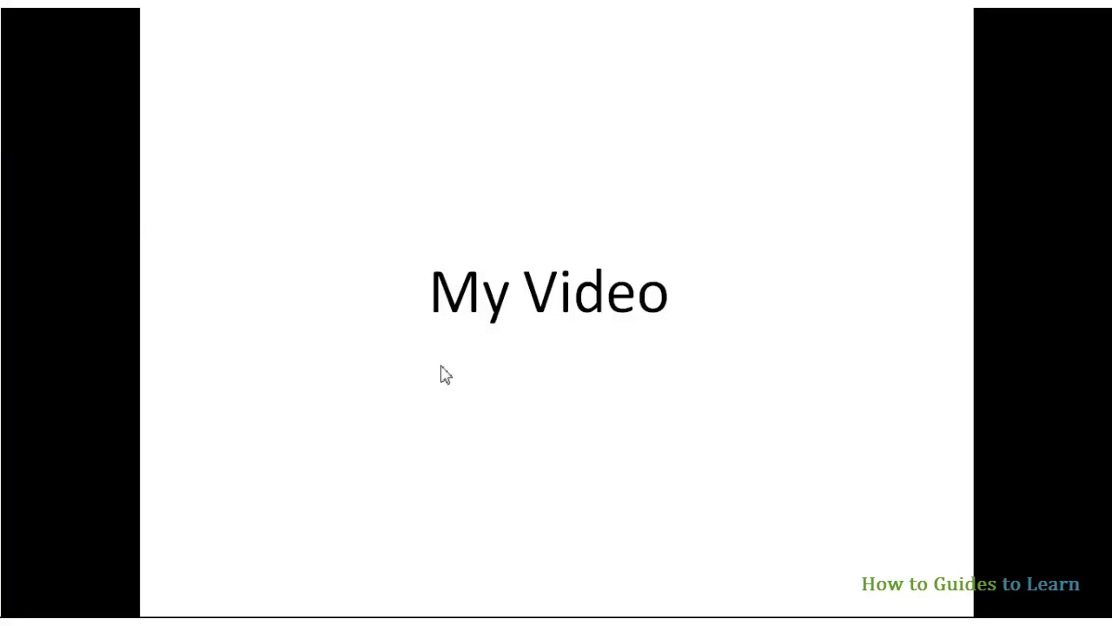
click(446, 373)
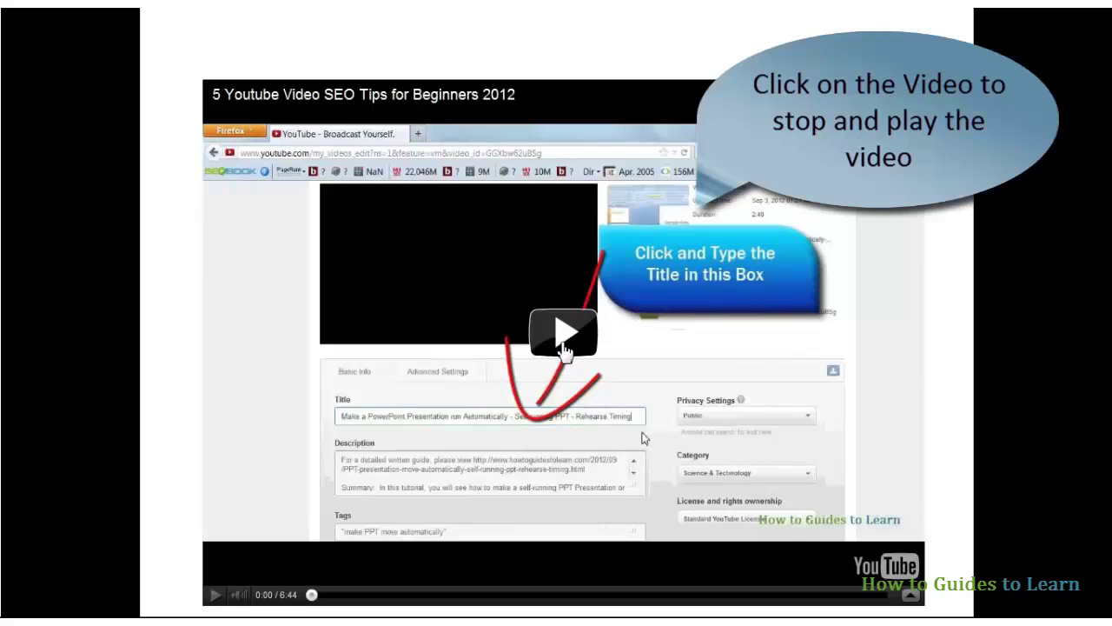
Play, pause and resume the embedded YouTube video, then advance to the Thank you! slide.
click(563, 350)
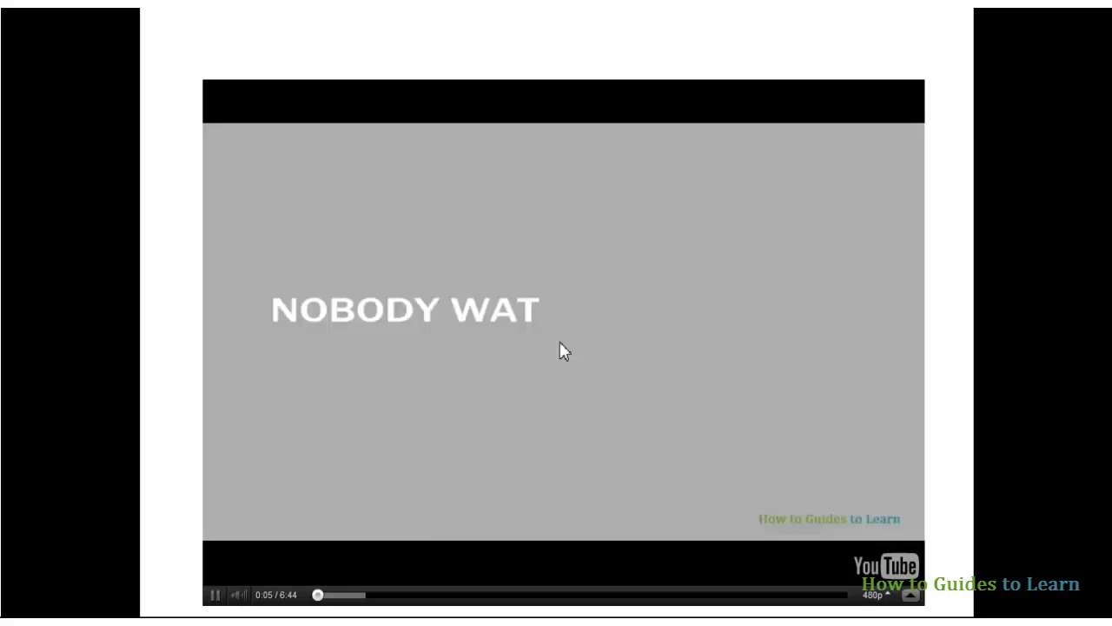
click(562, 350)
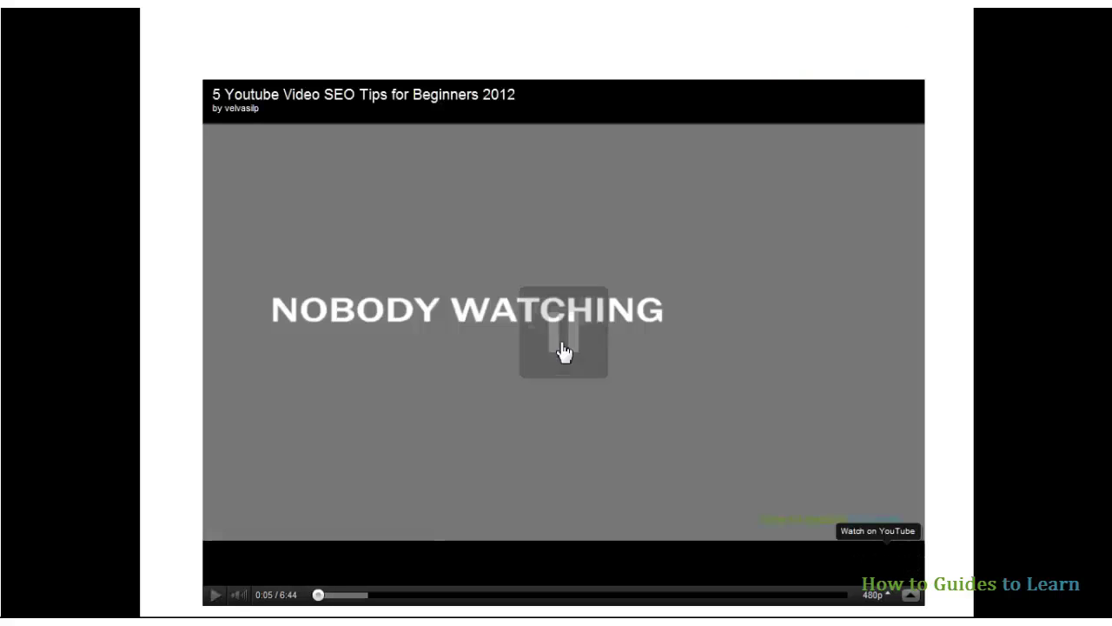
click(562, 350)
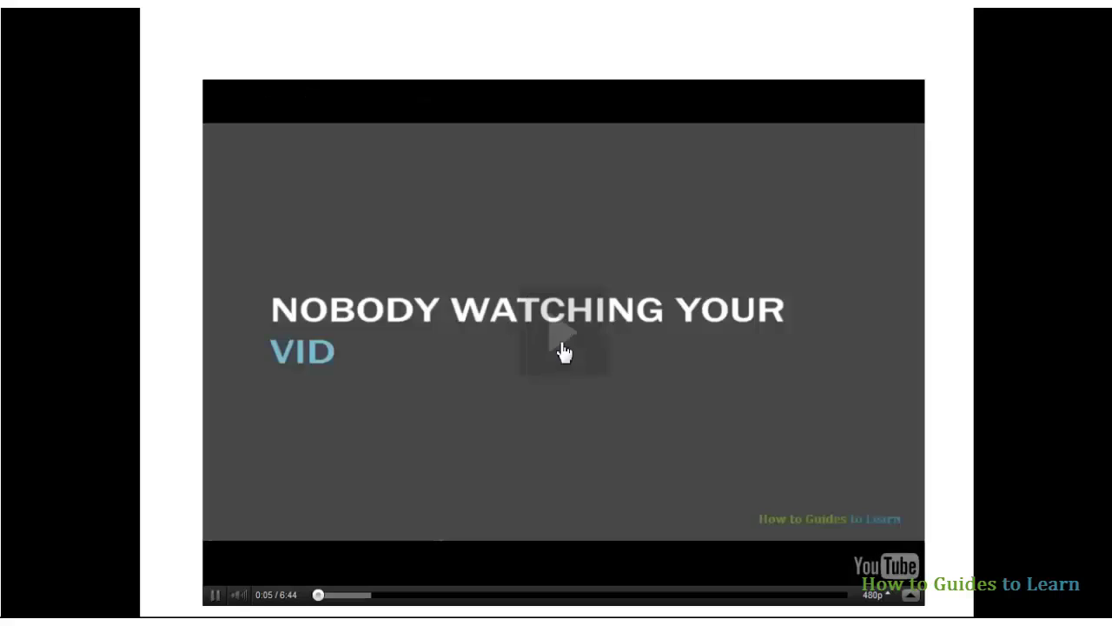
click(564, 350)
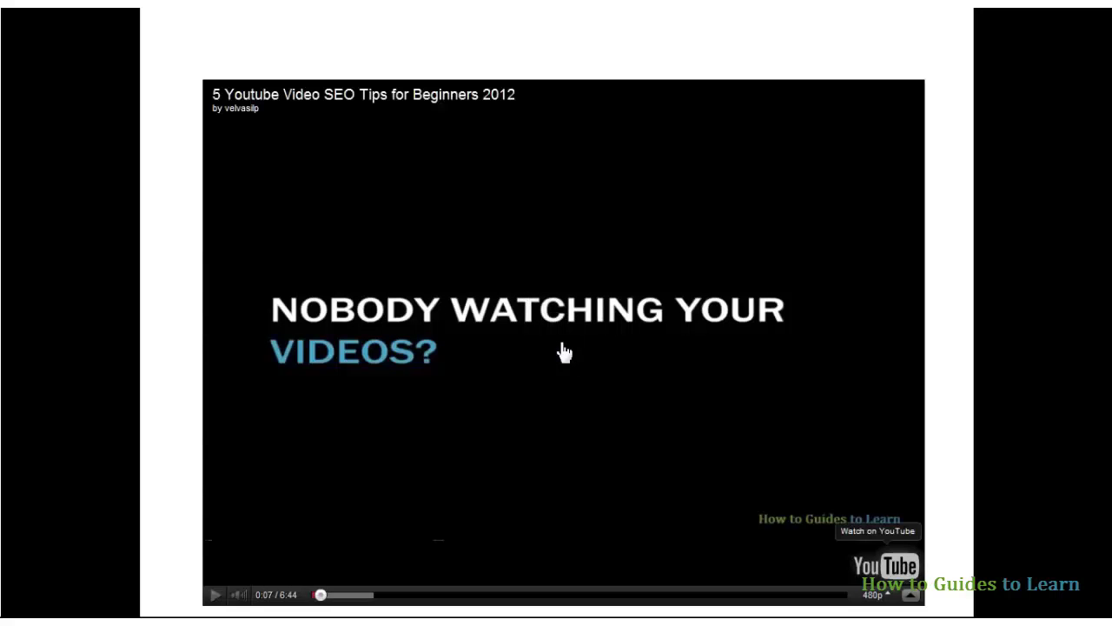
click(560, 352)
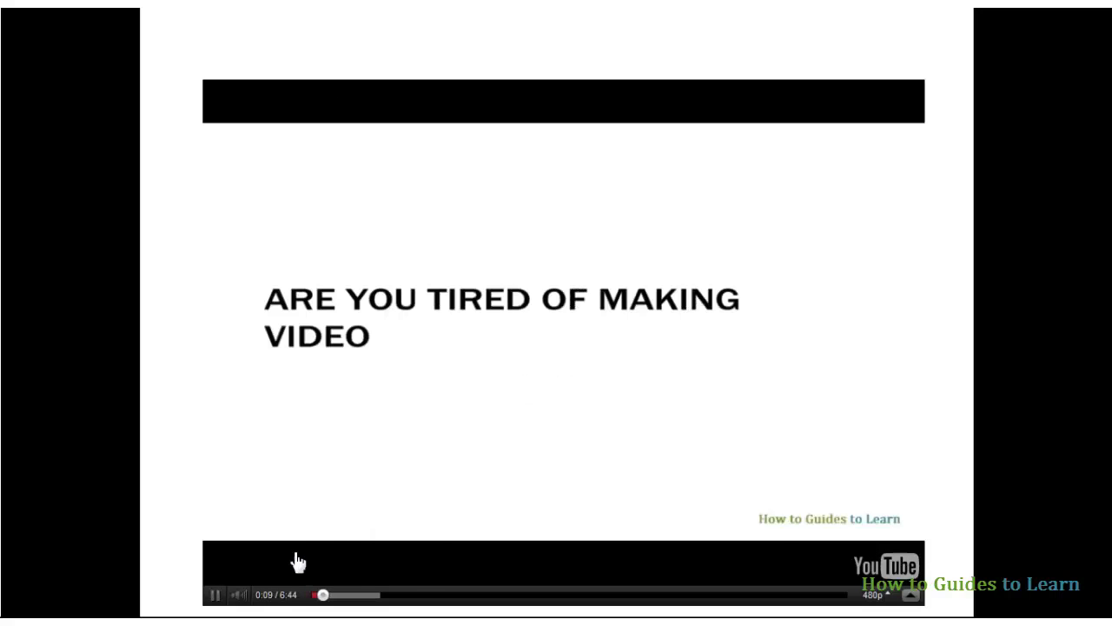
click(438, 565)
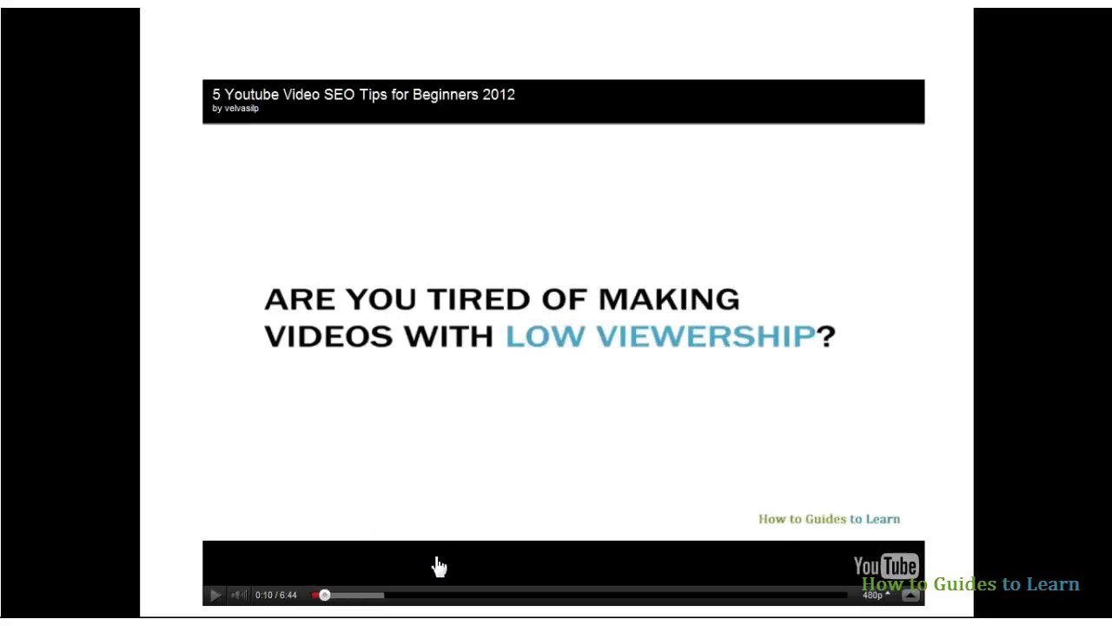
click(473, 577)
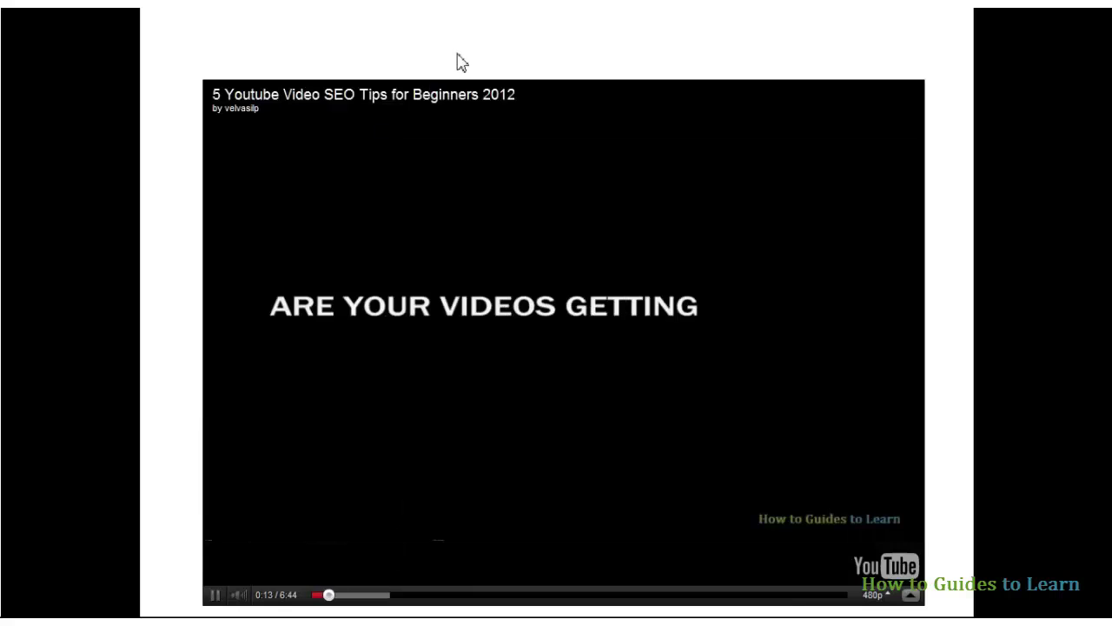
click(473, 66)
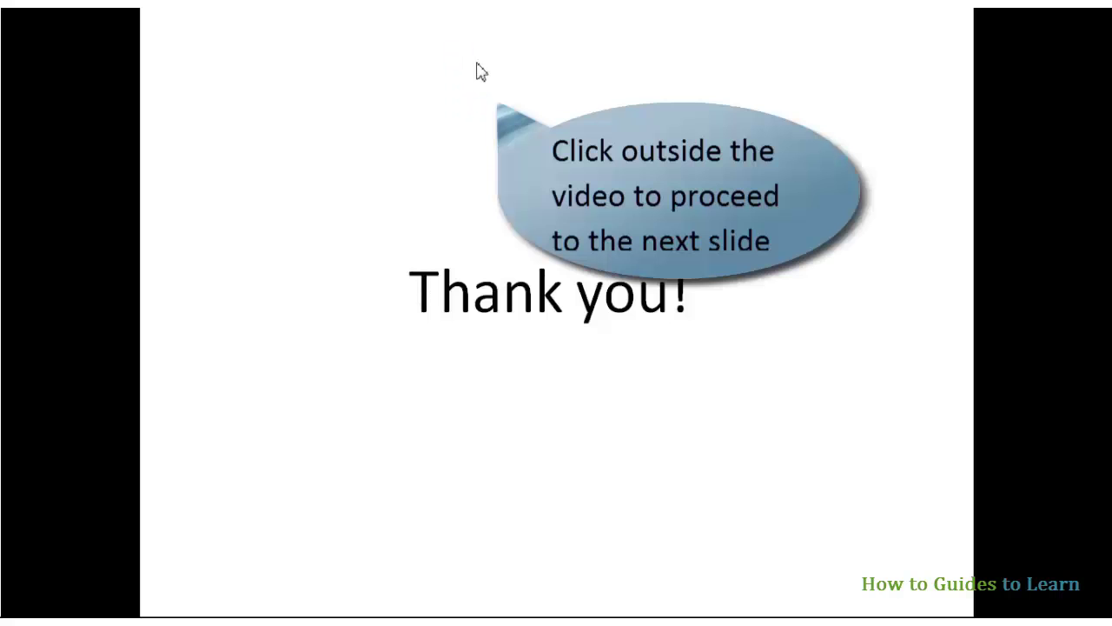